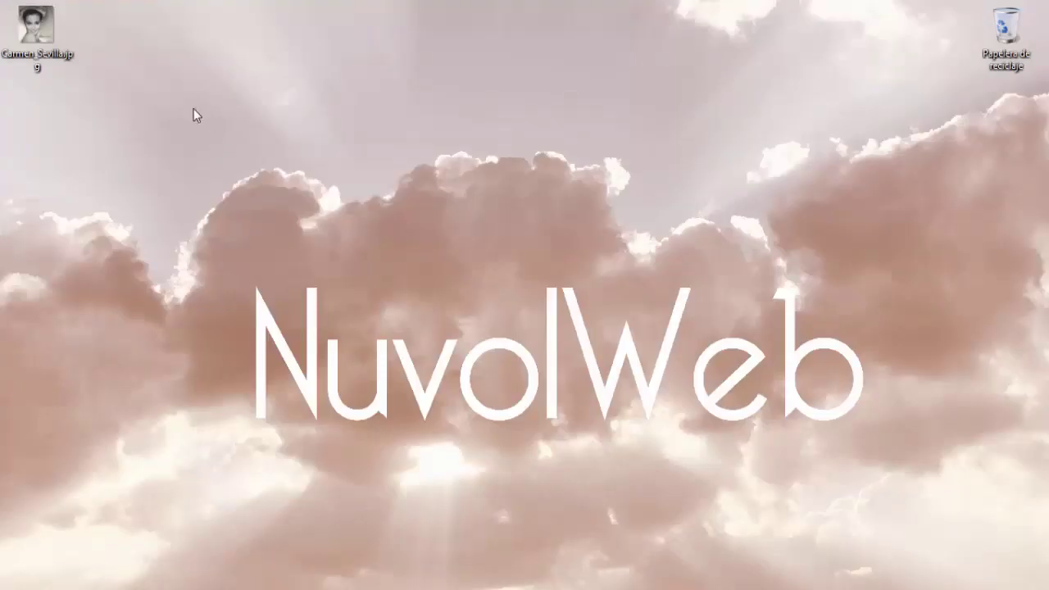
- Open Carmen_Sevilla.jpg from the desktop in Windows Photo Viewer
{"action": "double_click", "coordinate": [54, 43]}
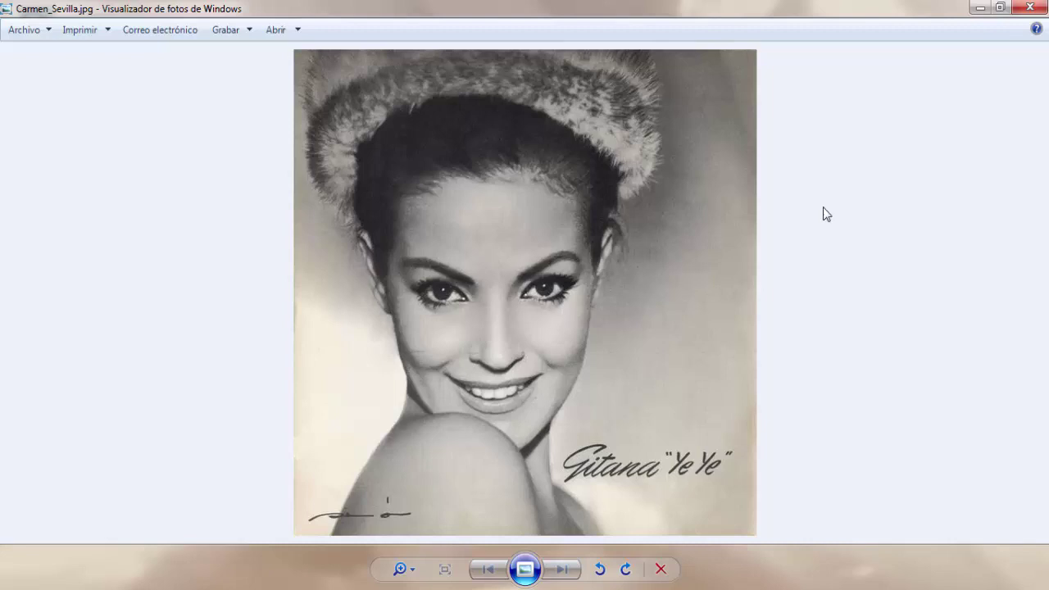
- Close the Windows Photo Viewer preview, leaving the empty GIMP window
{"action": "left_click", "coordinate": [1025, 8]}
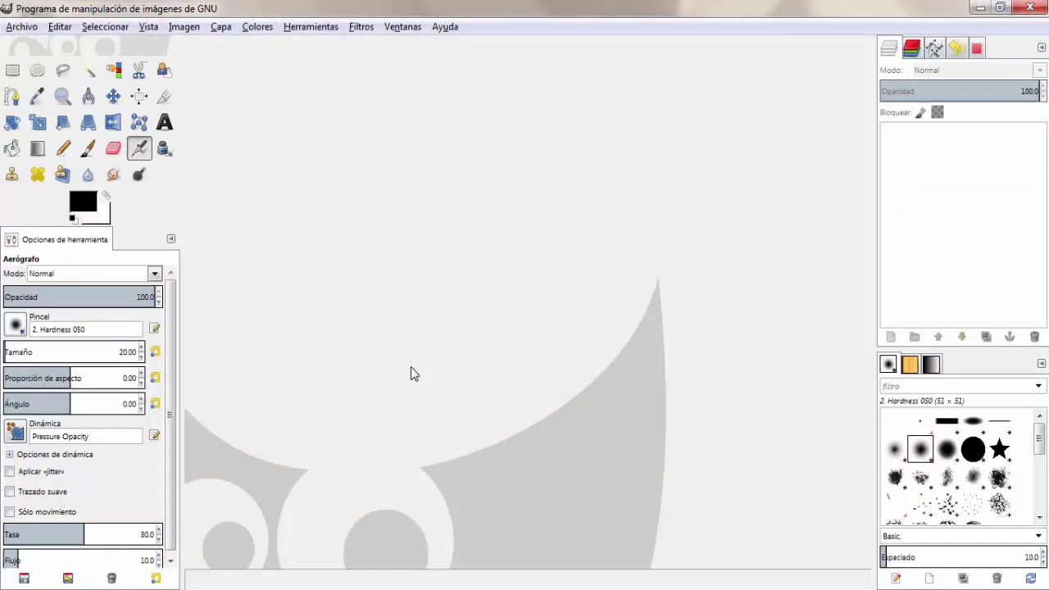
- Open Carmen_Sevilla.jpg from the Escritorio folder in GIMP
{"action": "left_click", "coordinate": [21, 28]}
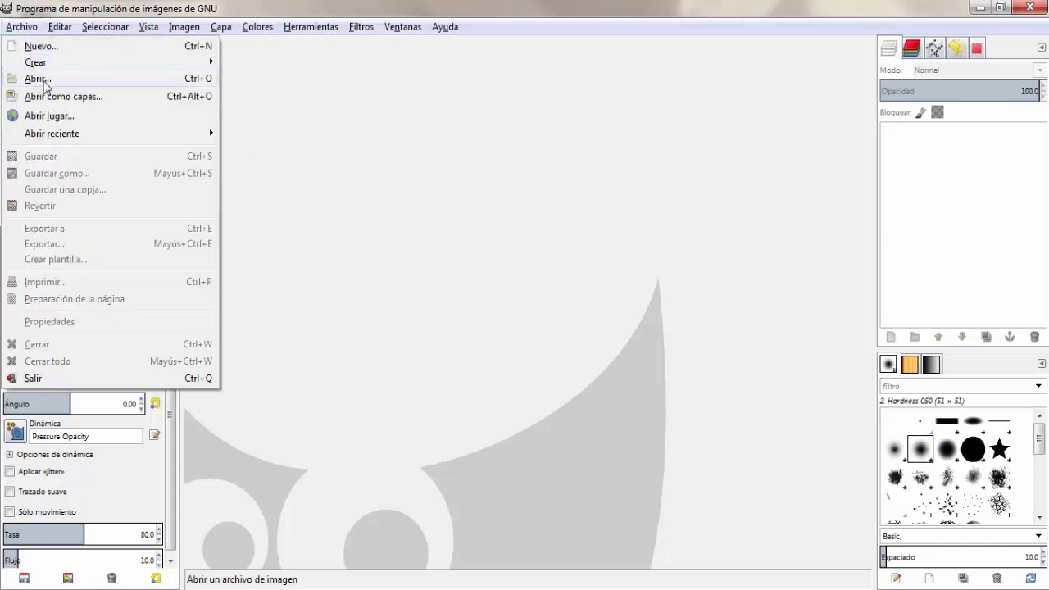
{"action": "left_click", "coordinate": [37, 78]}
{"action": "left_click", "coordinate": [187, 250]}
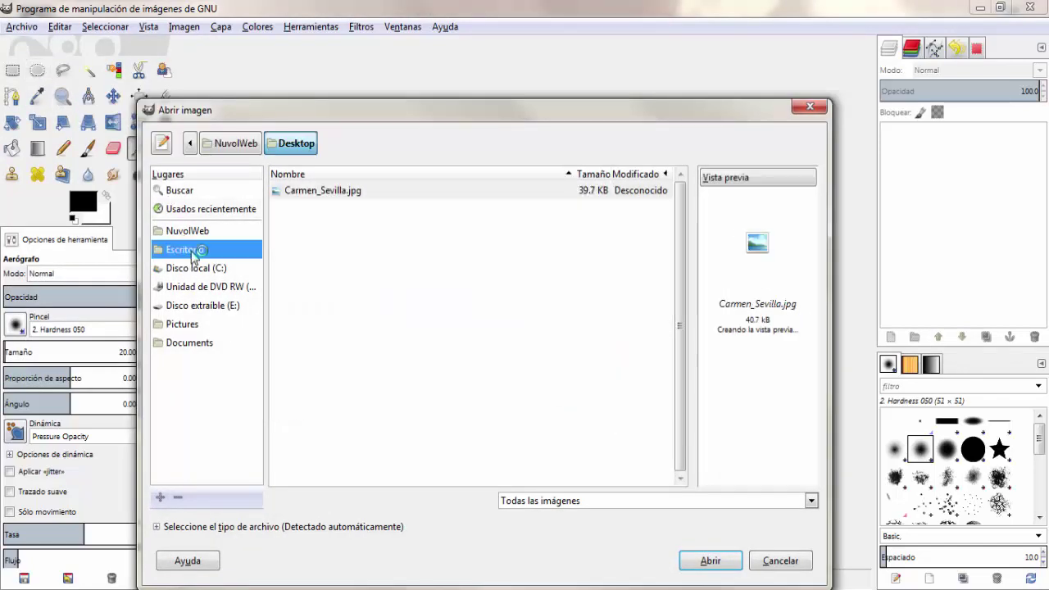
{"action": "double_click", "coordinate": [334, 196]}
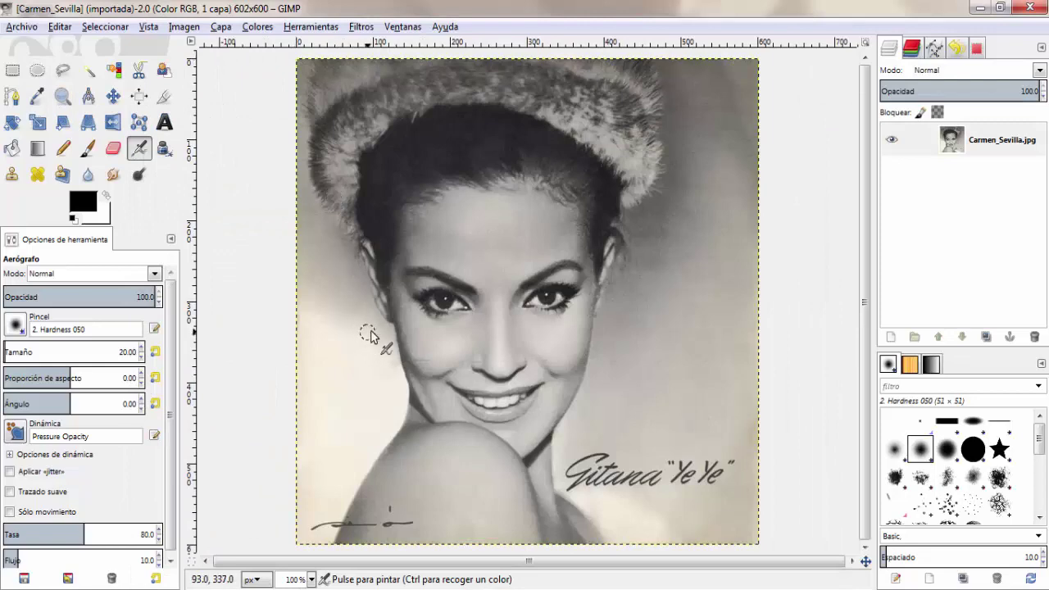
- Create a blank 1200 × 1200 px image, then return to the portrait tab
{"action": "left_click", "coordinate": [892, 337]}
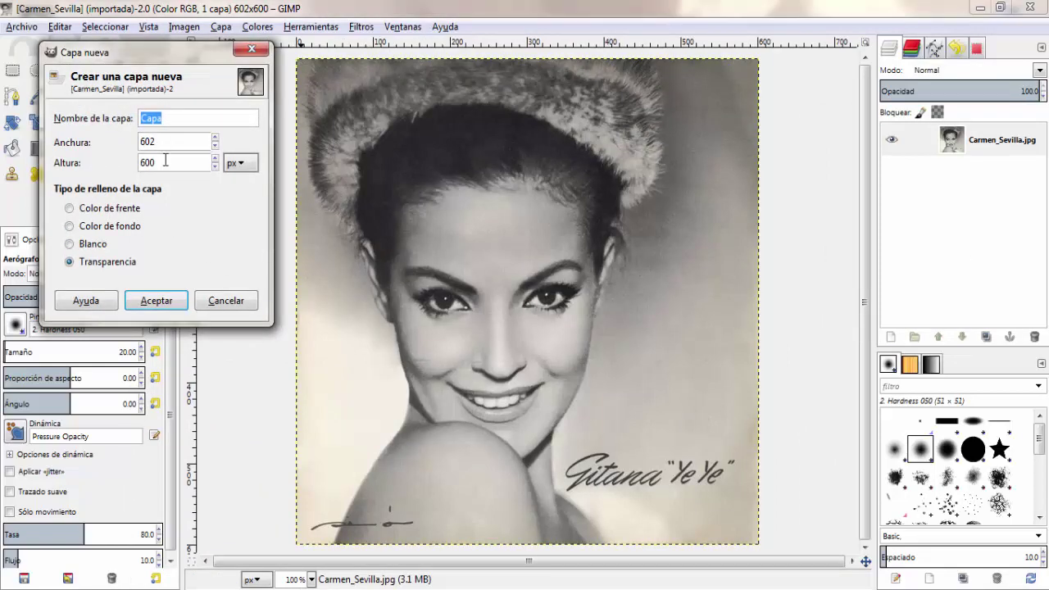
{"action": "left_click", "coordinate": [251, 53]}
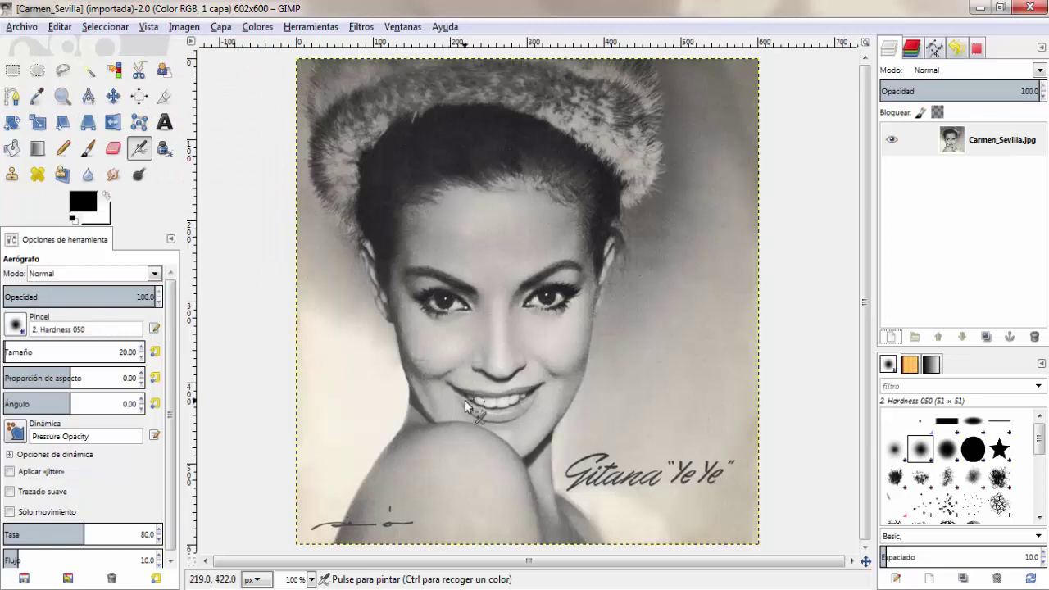
{"action": "left_click", "coordinate": [20, 26]}
{"action": "type", "text": "1200"}
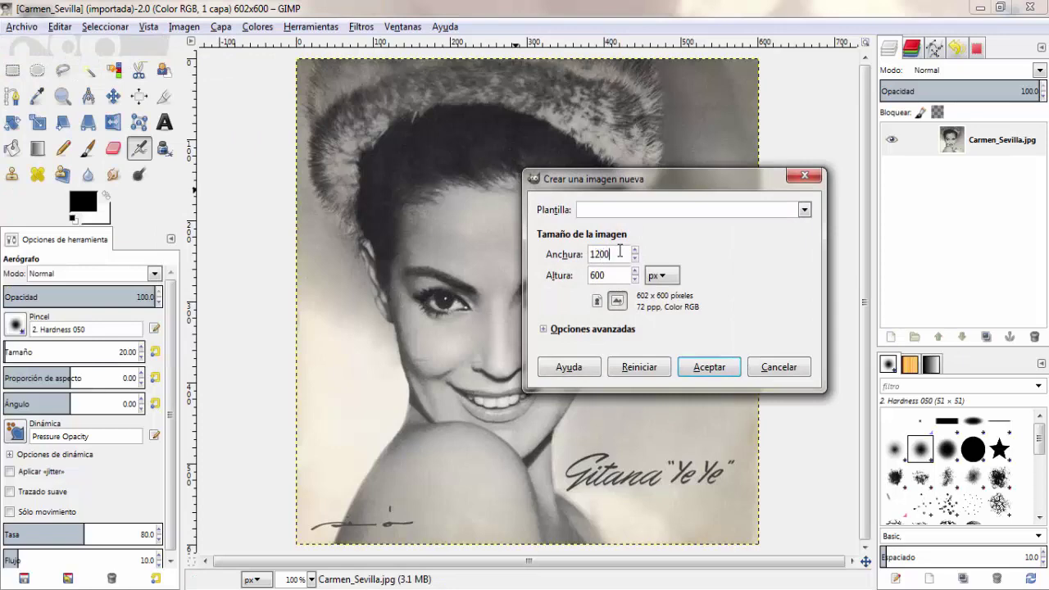
{"action": "key", "text": "Tab"}
{"action": "type", "text": "1200"}
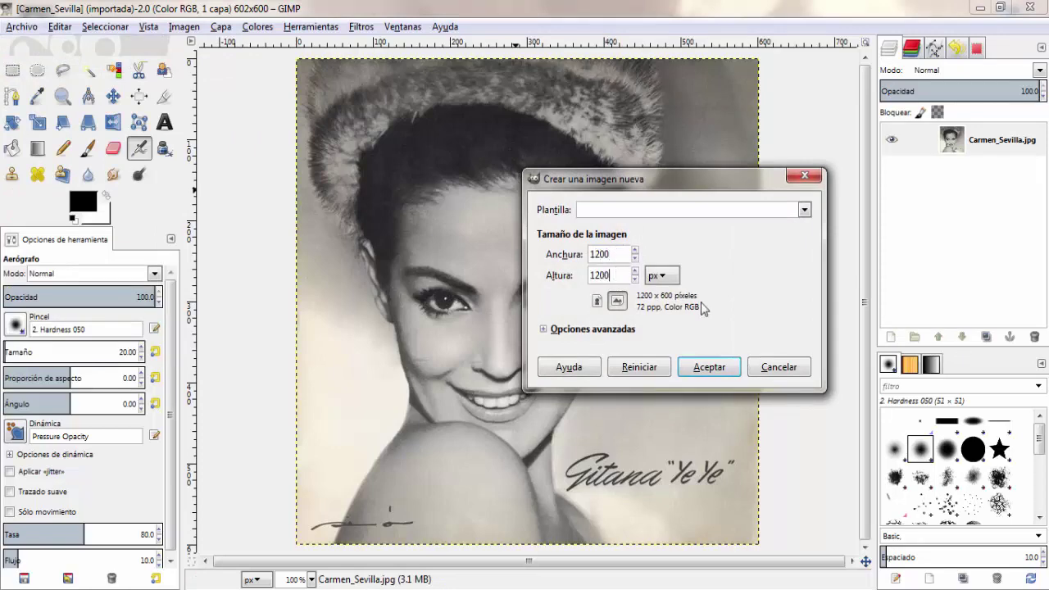
{"action": "left_click", "coordinate": [710, 367]}
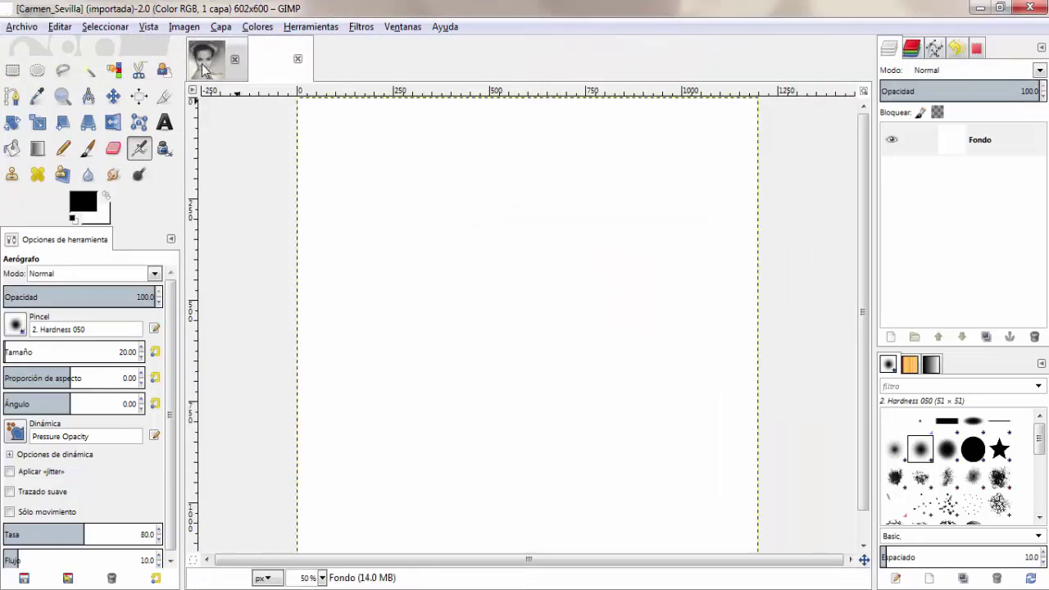
{"action": "left_click", "coordinate": [205, 65]}
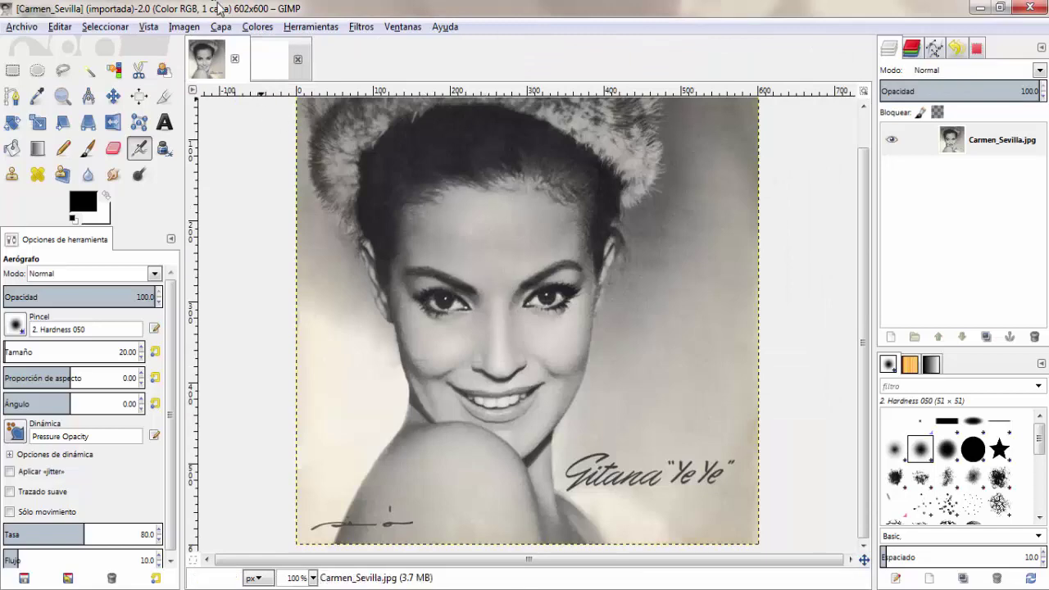
- Desaturate the portrait to greyscale
{"action": "left_click", "coordinate": [254, 27]}
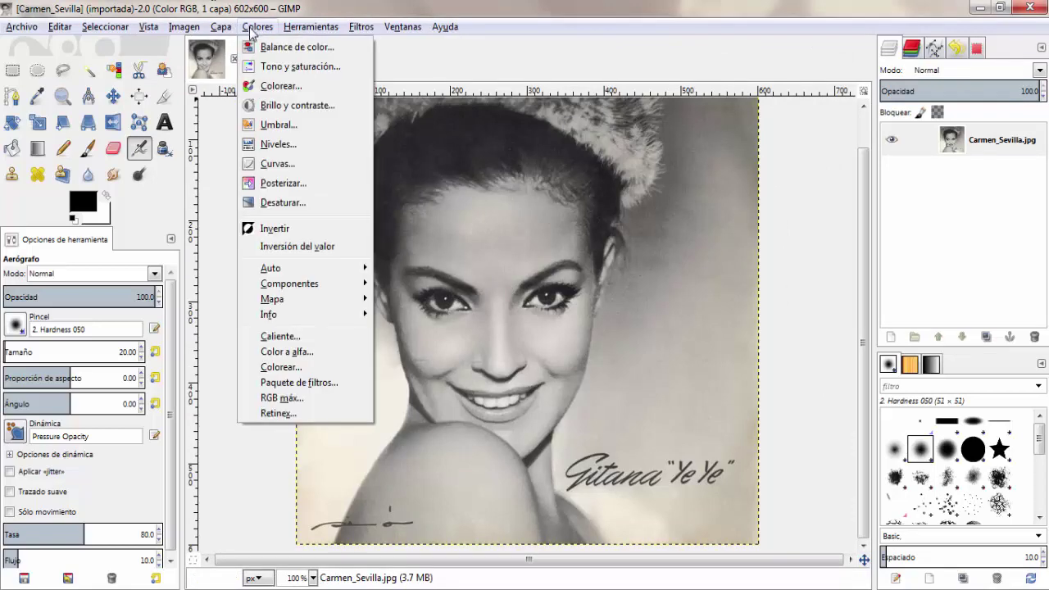
{"action": "left_click", "coordinate": [283, 199]}
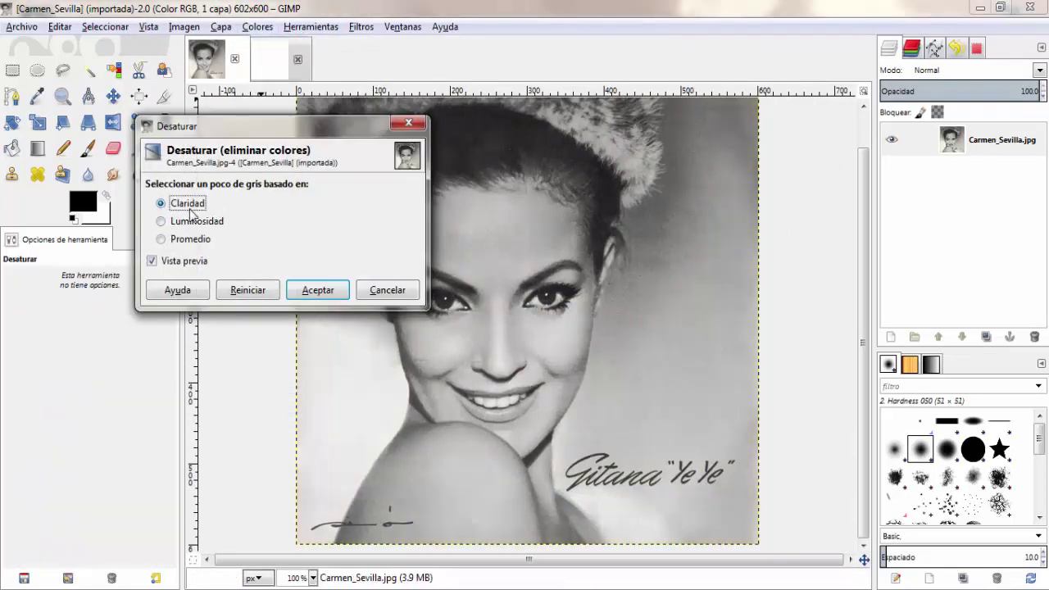
{"action": "left_click", "coordinate": [305, 292]}
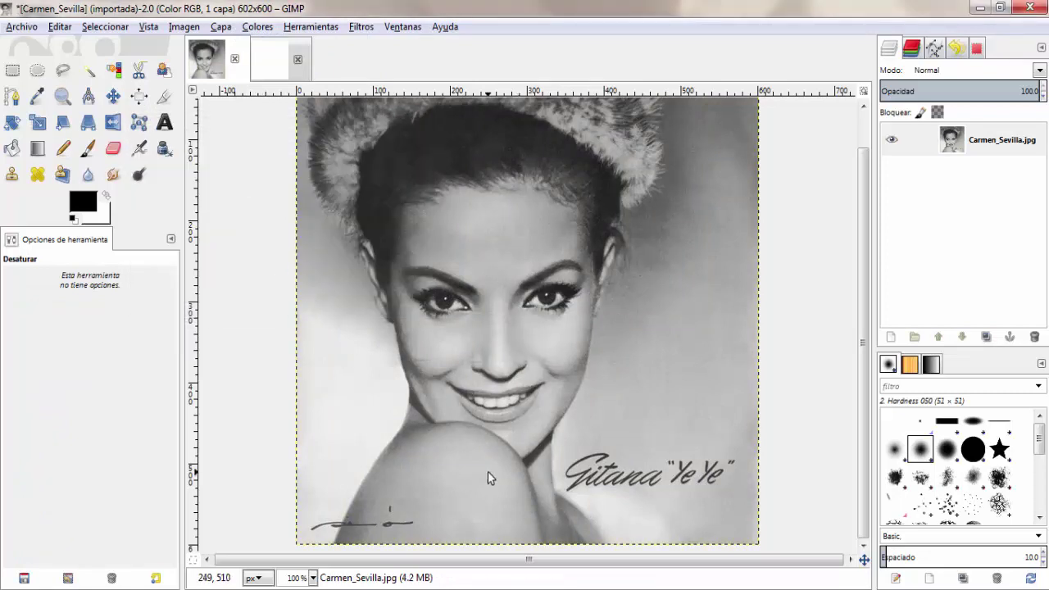
- Start the Fotocopia filter with sharpness, black and white percentages at 1.0
{"action": "left_click", "coordinate": [361, 26]}
{"action": "mouse_move", "coordinate": [427, 228]}
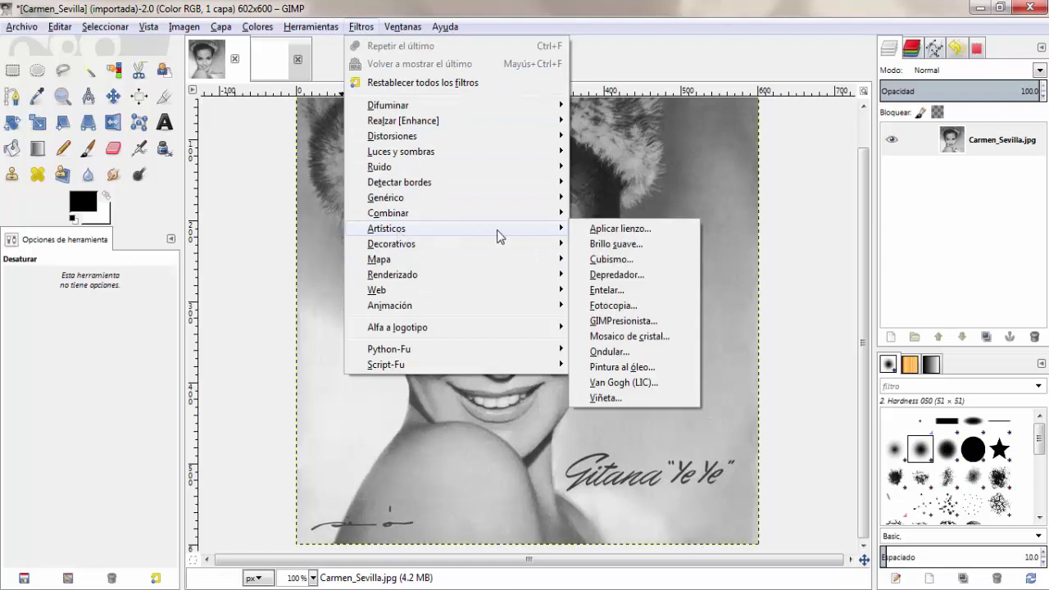
{"action": "left_click", "coordinate": [615, 303]}
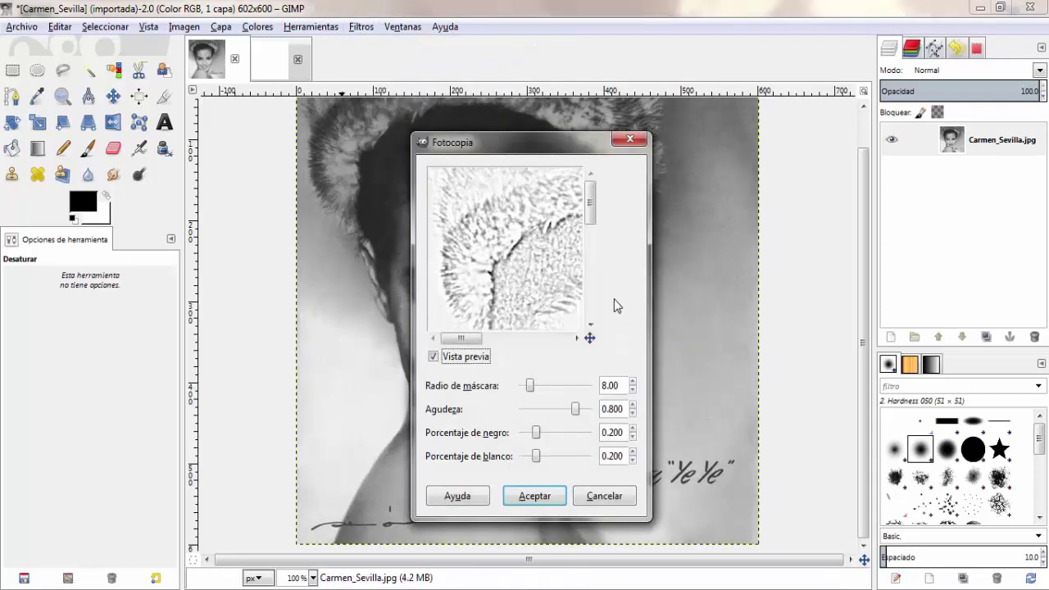
{"action": "left_click_drag", "start_coordinate": [590, 338], "coordinate": [605, 359]}
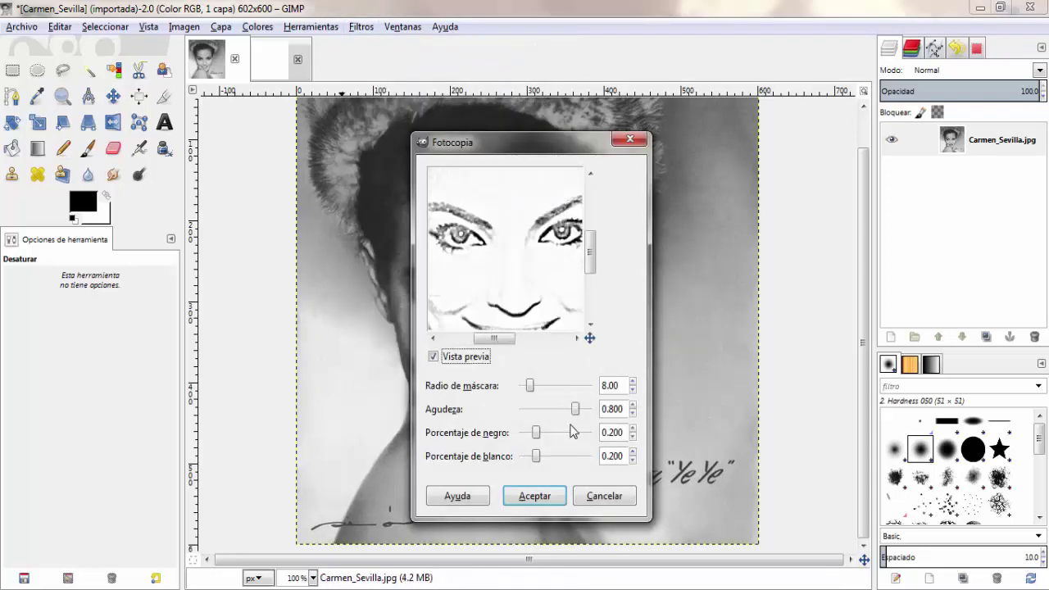
{"action": "left_click_drag", "start_coordinate": [575, 409], "coordinate": [590, 408]}
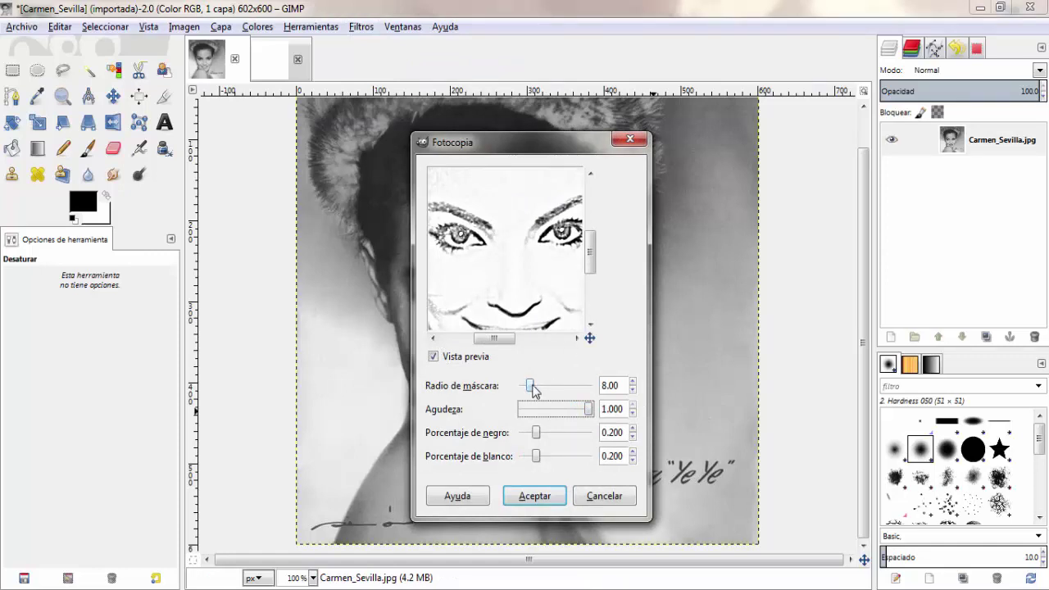
{"action": "left_click_drag", "start_coordinate": [538, 435], "coordinate": [621, 441]}
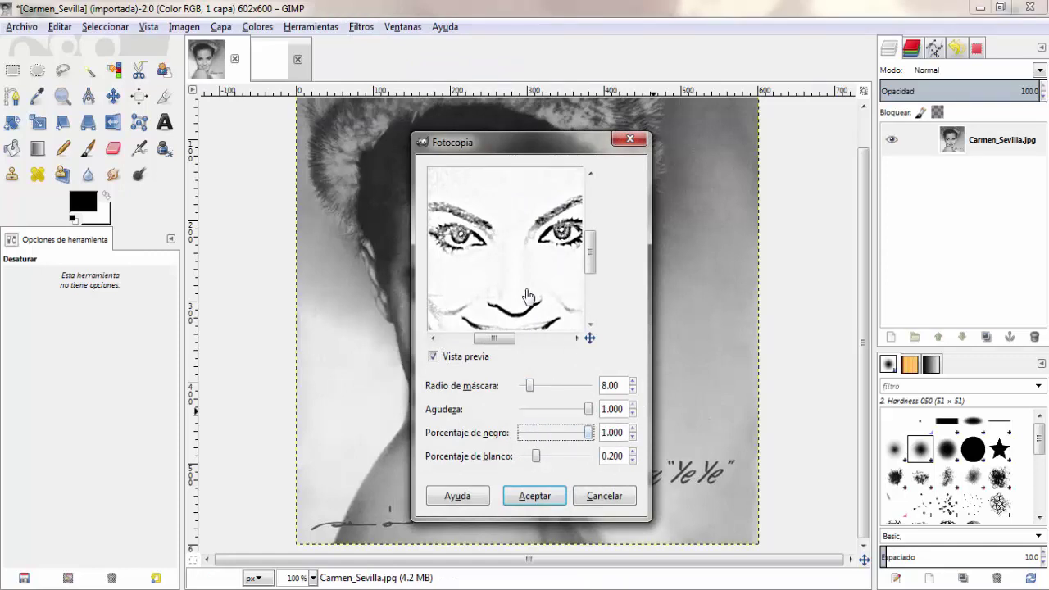
{"action": "left_click_drag", "start_coordinate": [537, 457], "coordinate": [598, 455]}
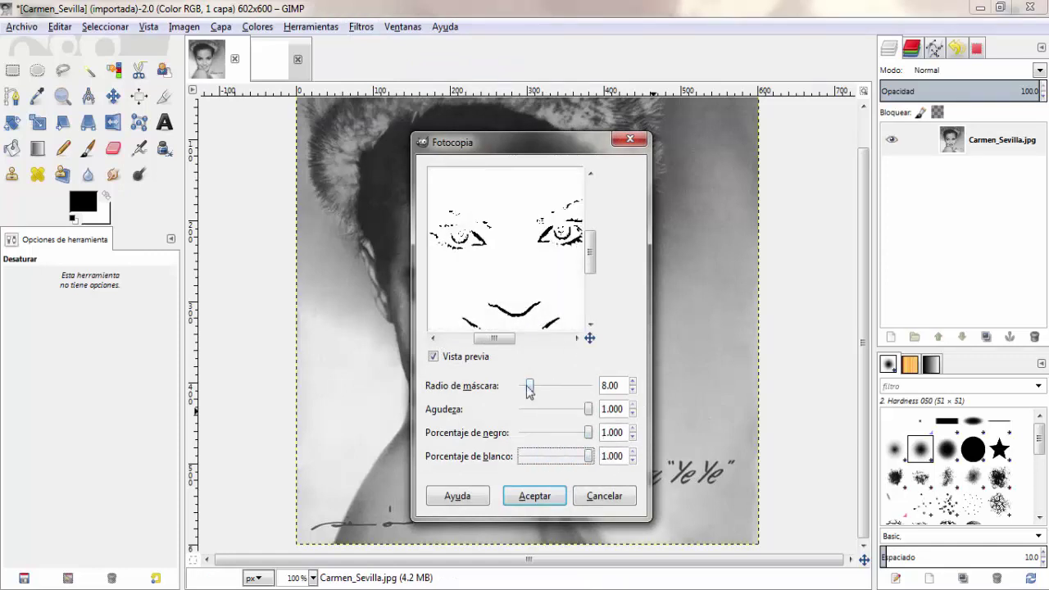
- Set the Fotocopia mask radius to about 40 and apply the filter
{"action": "left_click_drag", "start_coordinate": [529, 391], "coordinate": [537, 388]}
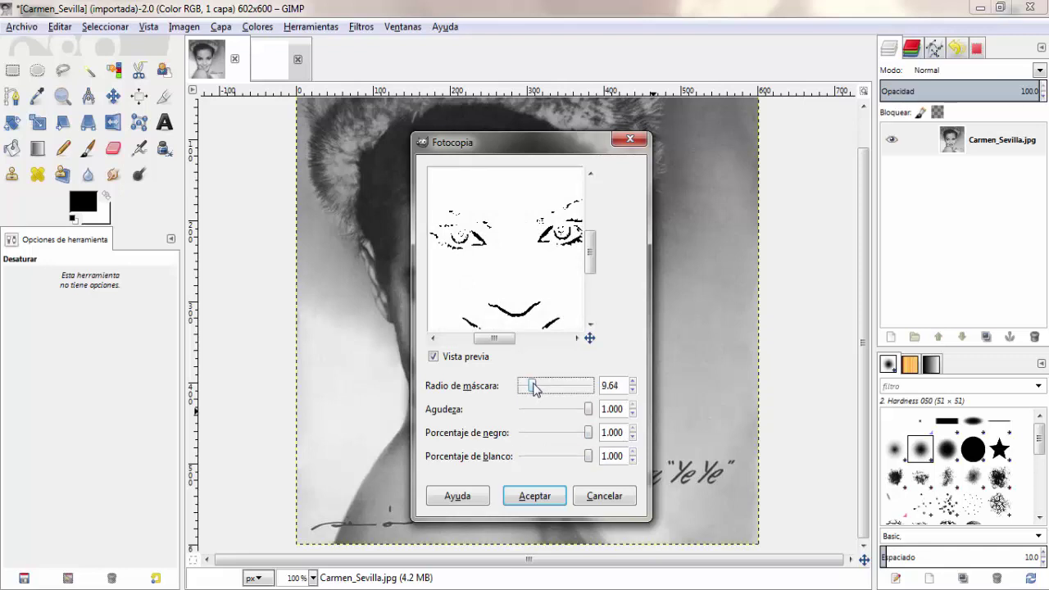
{"action": "left_click", "coordinate": [632, 380]}
{"action": "left_click", "coordinate": [632, 381]}
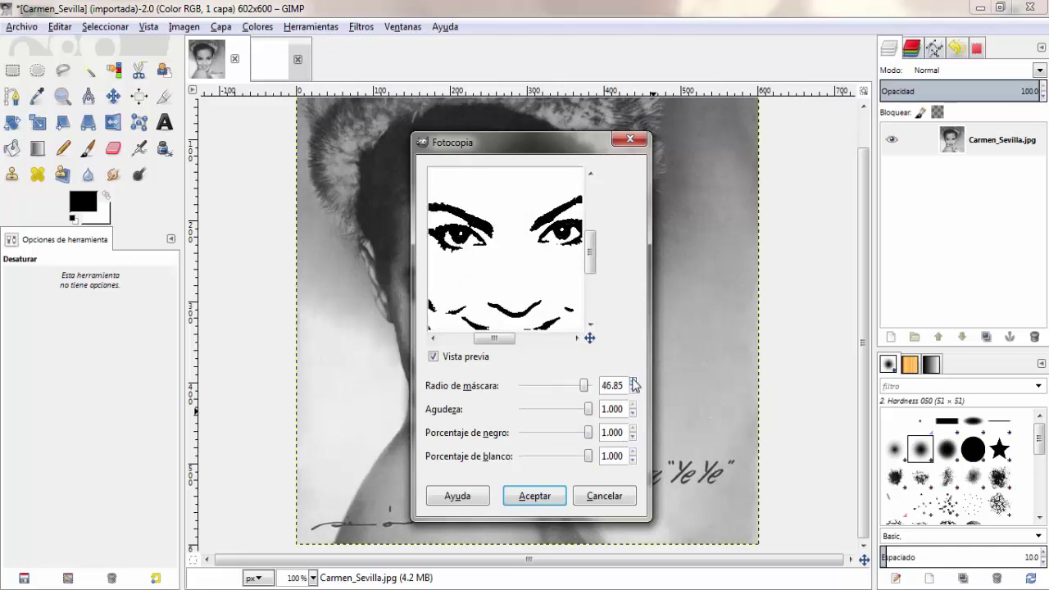
{"action": "left_click", "coordinate": [632, 391]}
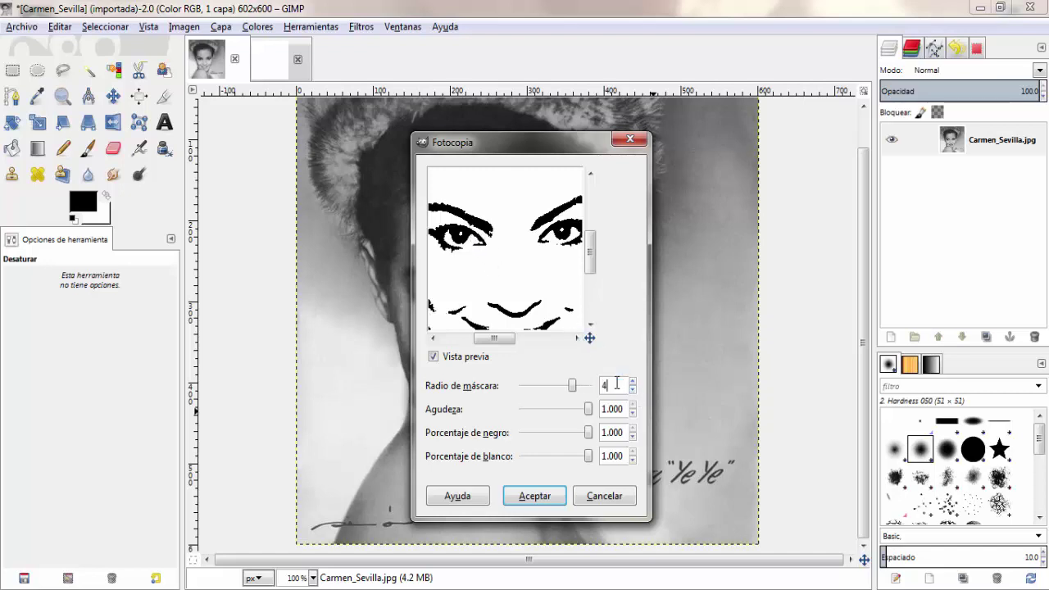
{"action": "mouse_move", "coordinate": [587, 343]}
{"action": "left_mouse_down"}
{"action": "mouse_move", "coordinate": [603, 280]}
{"action": "mouse_move", "coordinate": [586, 344]}
{"action": "left_mouse_up"}
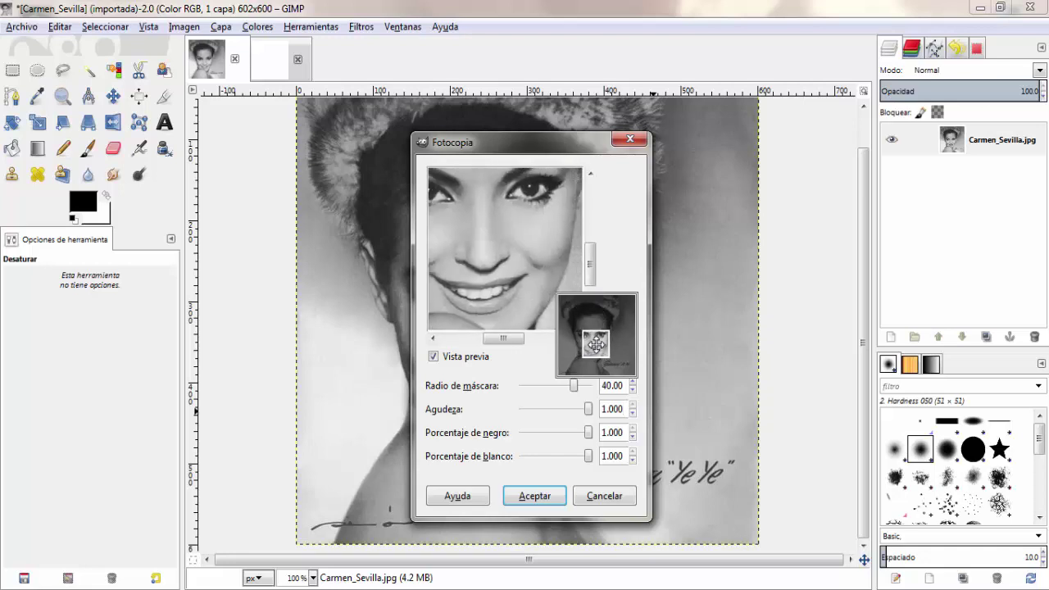
{"action": "mouse_move", "coordinate": [585, 344]}
{"action": "left_mouse_down"}
{"action": "mouse_move", "coordinate": [581, 362]}
{"action": "mouse_move", "coordinate": [590, 342]}
{"action": "left_mouse_up"}
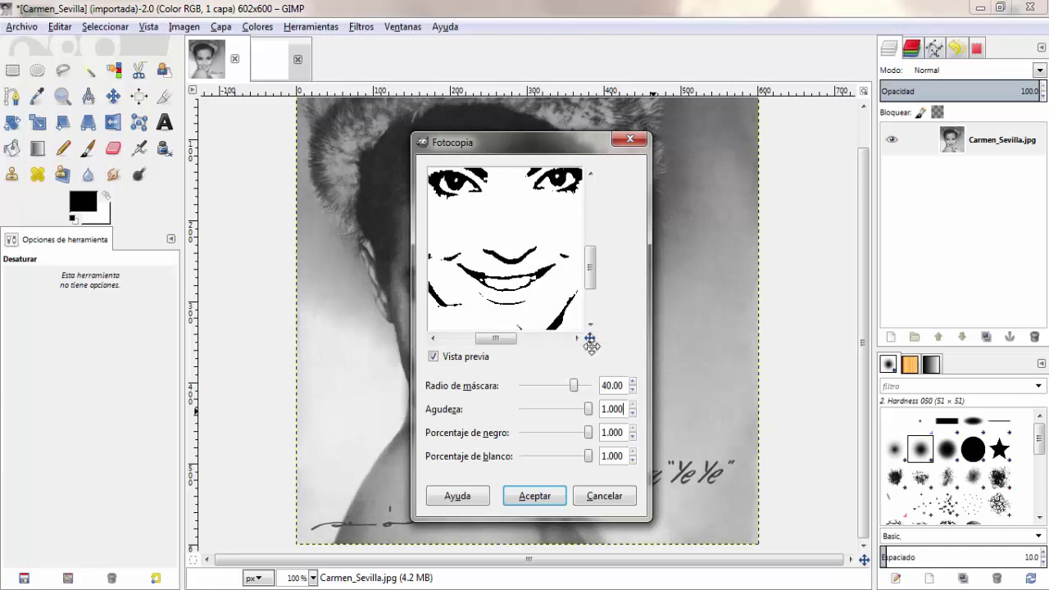
{"action": "left_click", "coordinate": [542, 496]}
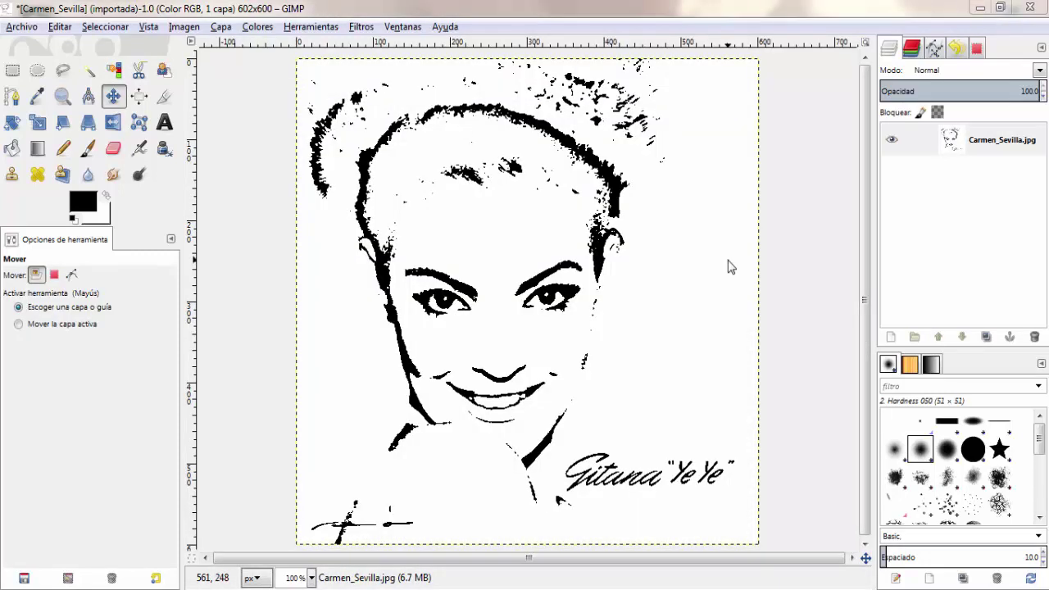
- Add an alpha channel and delete the white background using Fuzzy Select
{"action": "right_click", "coordinate": [998, 150]}
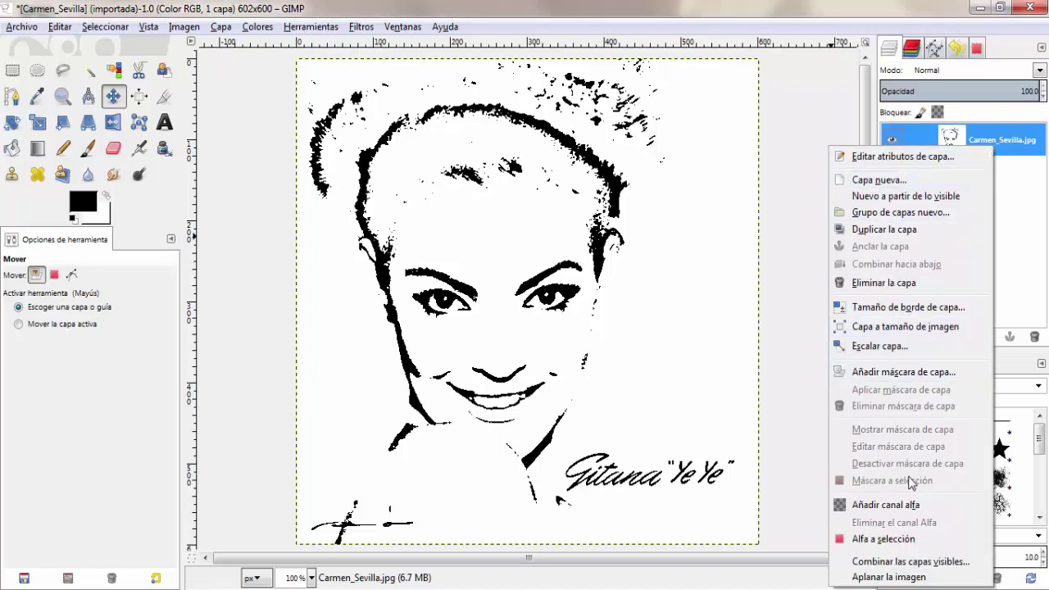
{"action": "left_click", "coordinate": [899, 506]}
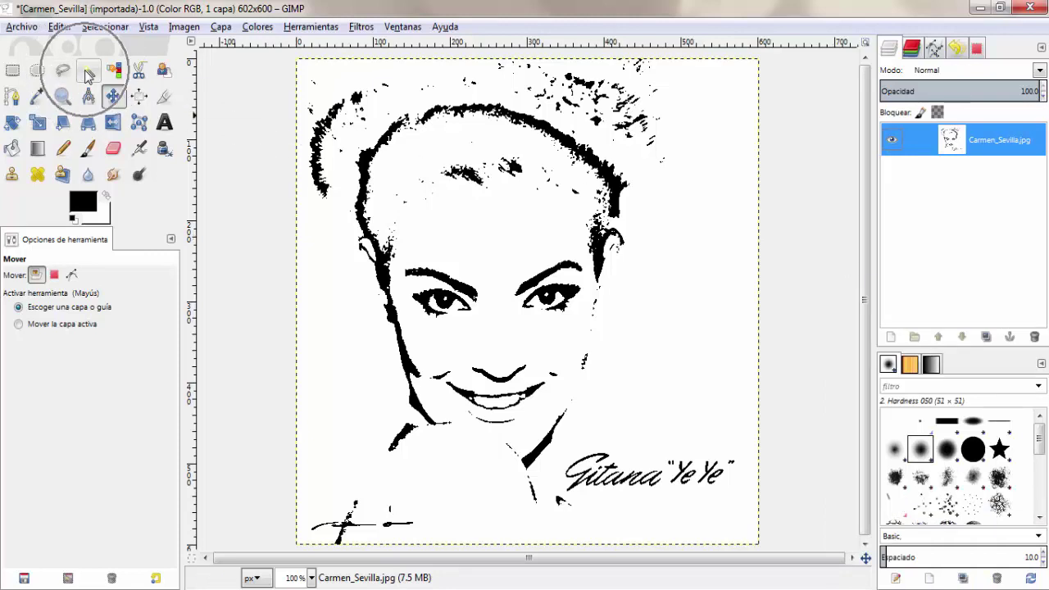
{"action": "left_click", "coordinate": [89, 73]}
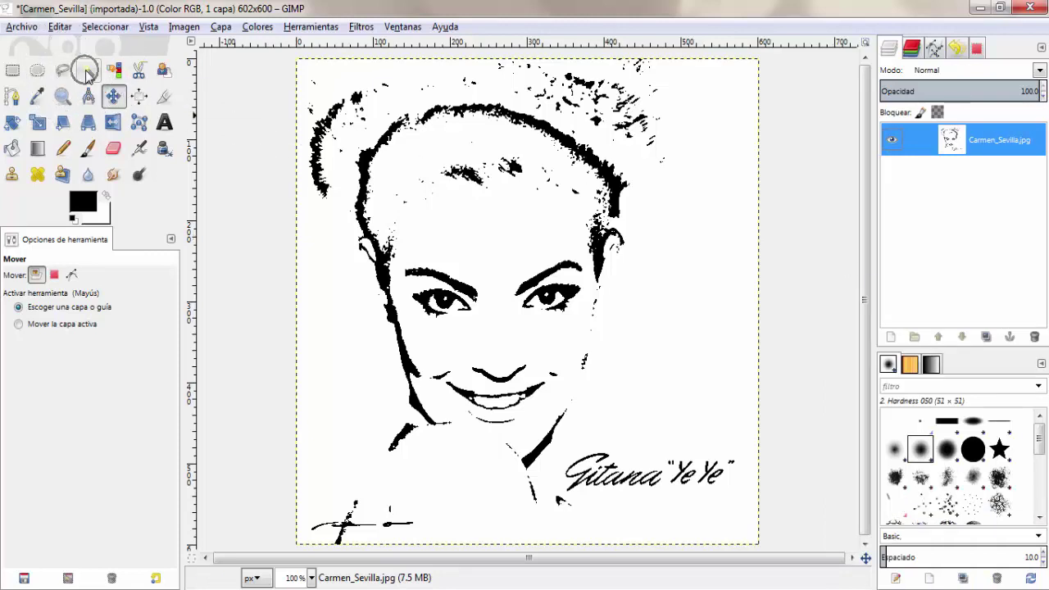
{"action": "left_click", "coordinate": [692, 336]}
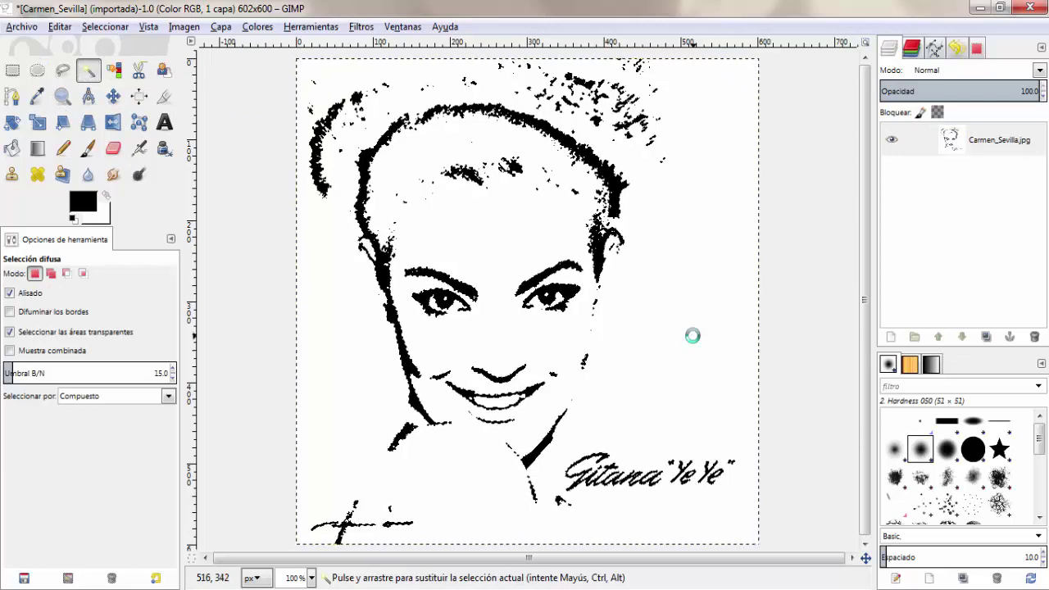
{"action": "key", "text": "Delete"}
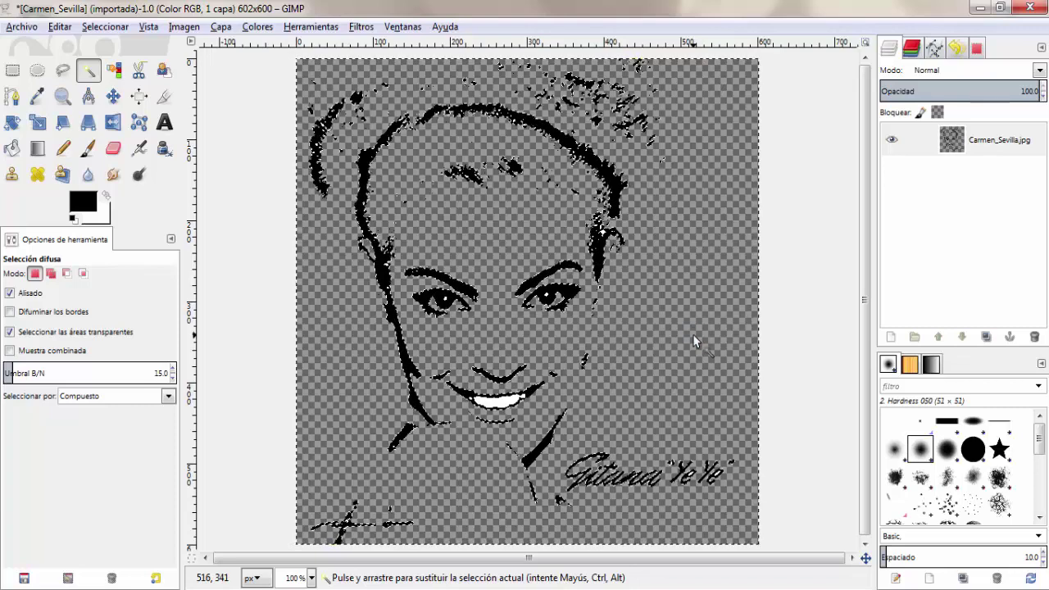
- Clear the selection and erase the handwritten caption with a Hardness 100 eraser
{"action": "left_click", "coordinate": [105, 26]}
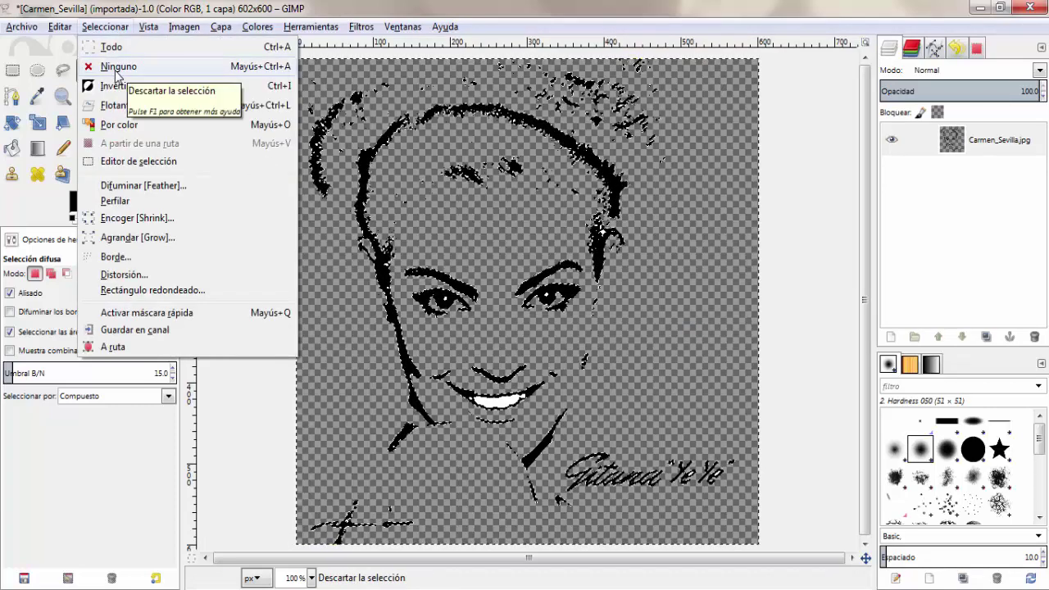
{"action": "left_click", "coordinate": [115, 69]}
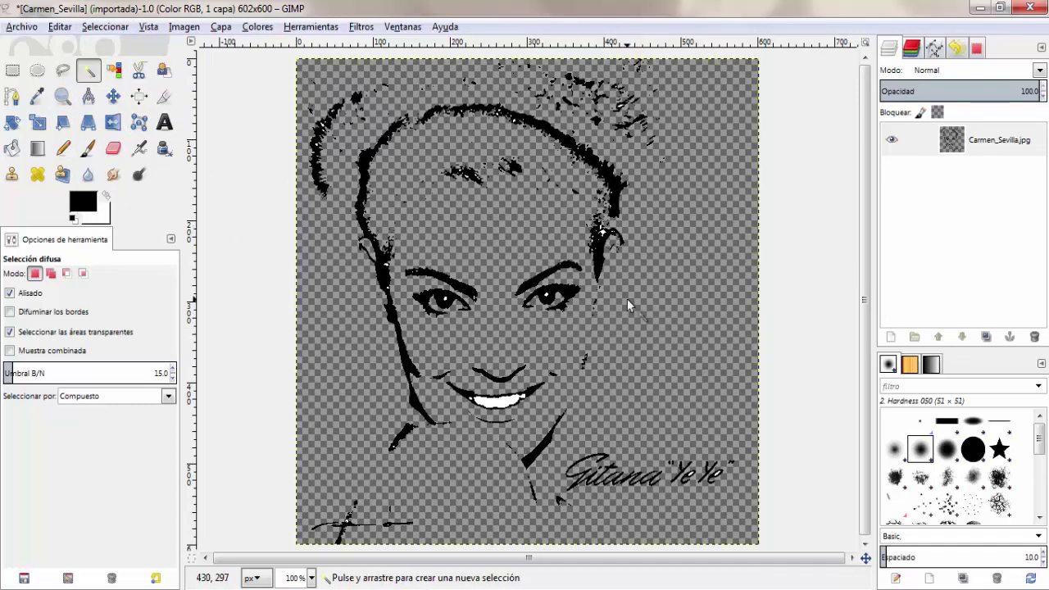
{"action": "left_click", "coordinate": [113, 148]}
{"action": "left_click", "coordinate": [15, 324]}
{"action": "left_click", "coordinate": [54, 370]}
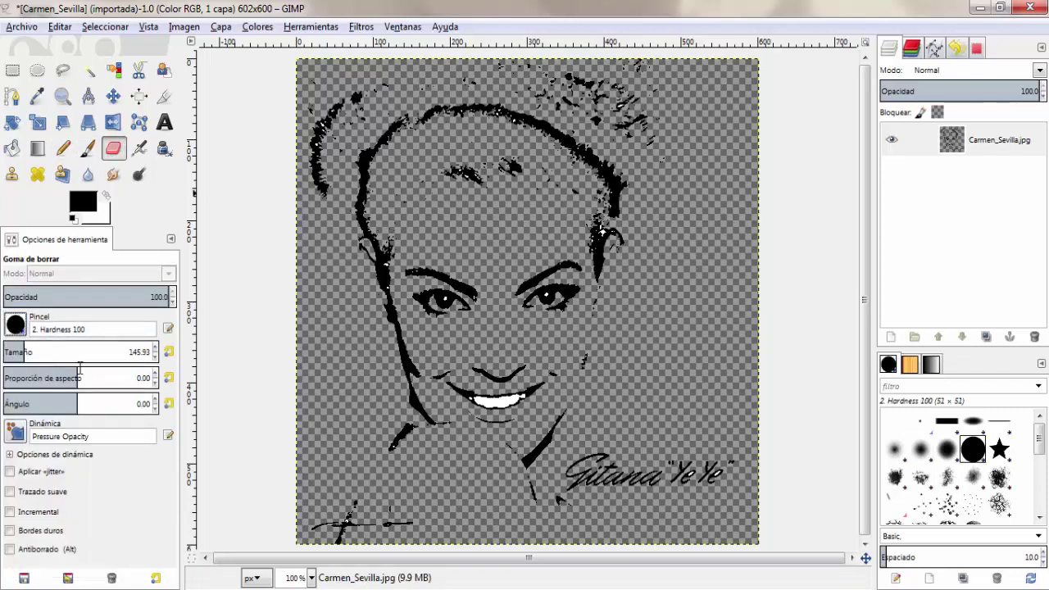
{"action": "left_click_drag", "start_coordinate": [637, 478], "coordinate": [609, 468]}
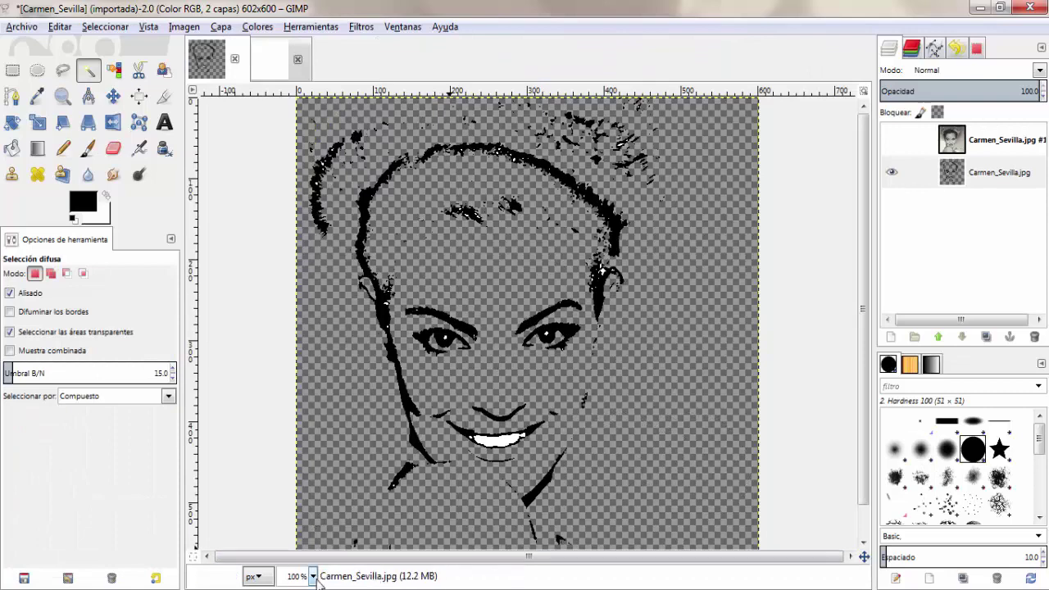
- Zoom to 200%, set the paintbrush to about 47.59, and select the Carmen_Sevilla.jpg layer
{"action": "left_click", "coordinate": [313, 576]}
{"action": "left_click", "coordinate": [302, 468]}
{"action": "scroll", "coordinate": [488, 356], "scroll_direction": "up", "scroll_amount": 5}
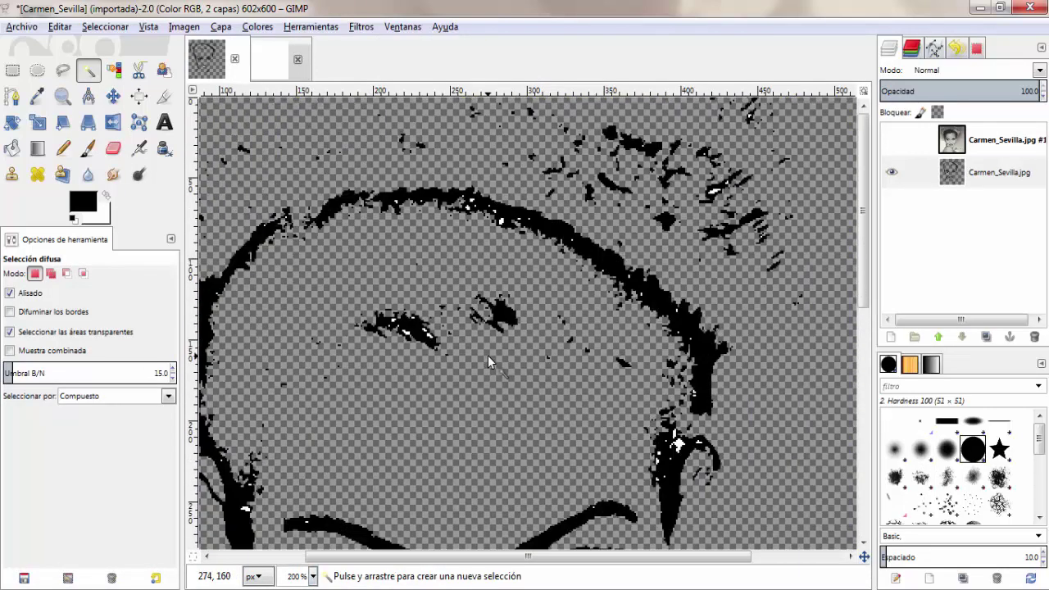
{"action": "scroll", "coordinate": [679, 328], "scroll_direction": "down", "scroll_amount": 2}
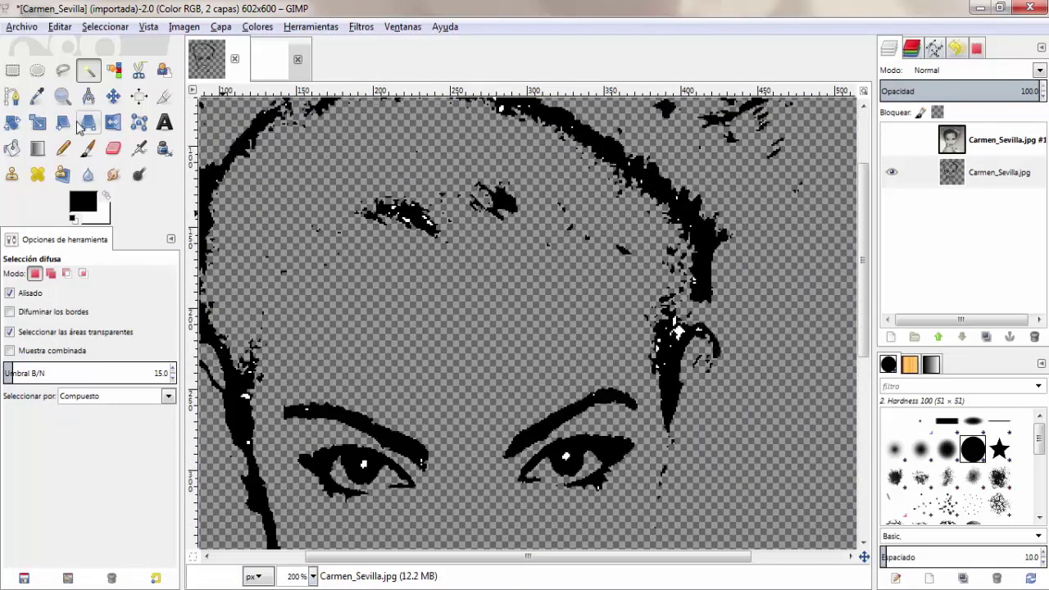
{"action": "left_click", "coordinate": [87, 148]}
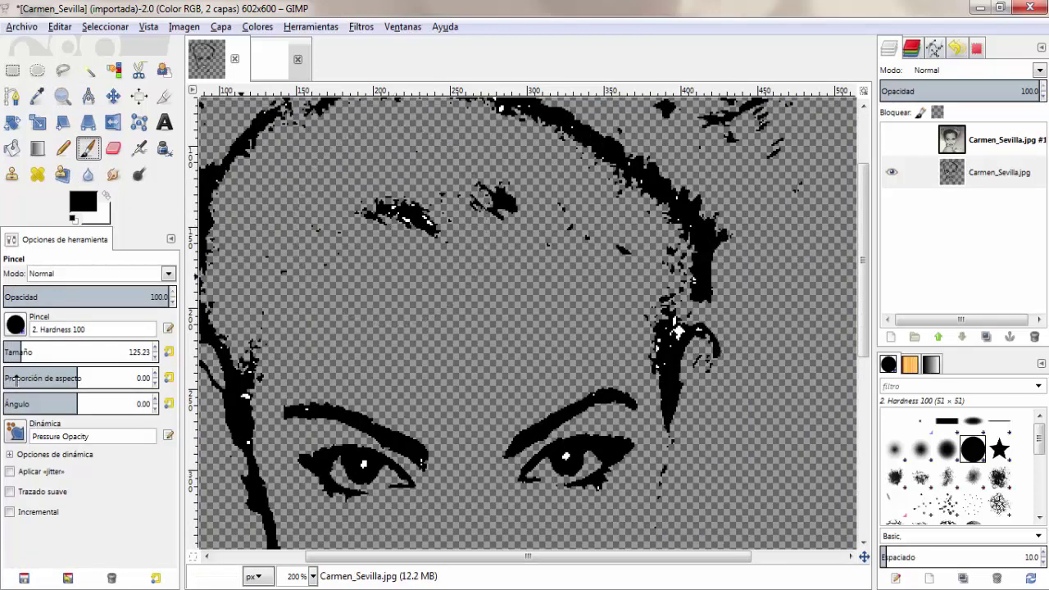
{"action": "left_click", "coordinate": [10, 351]}
{"action": "left_click", "coordinate": [932, 296]}
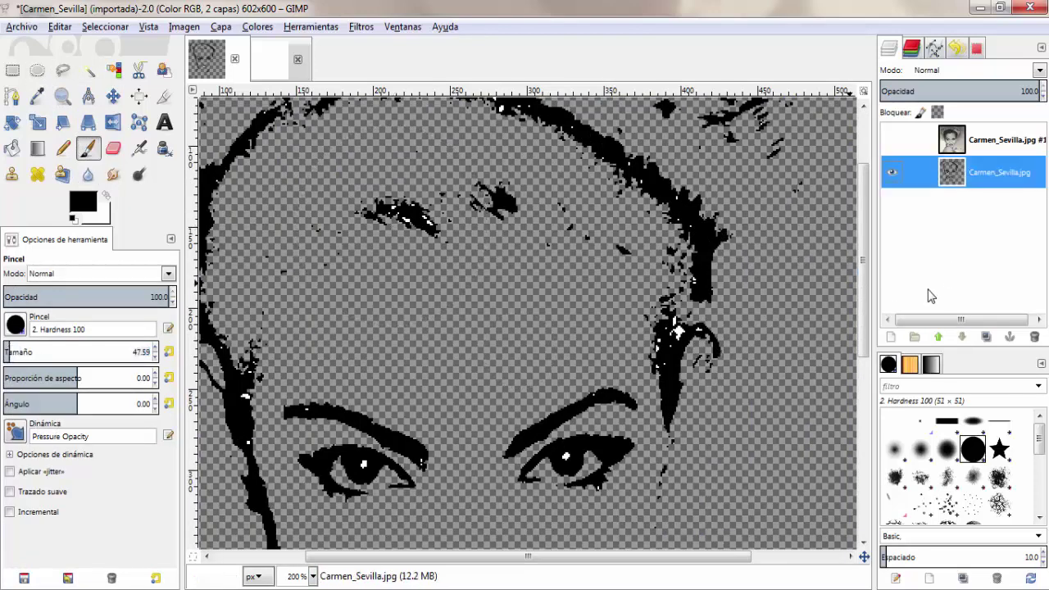
{"action": "left_click", "coordinate": [892, 338]}
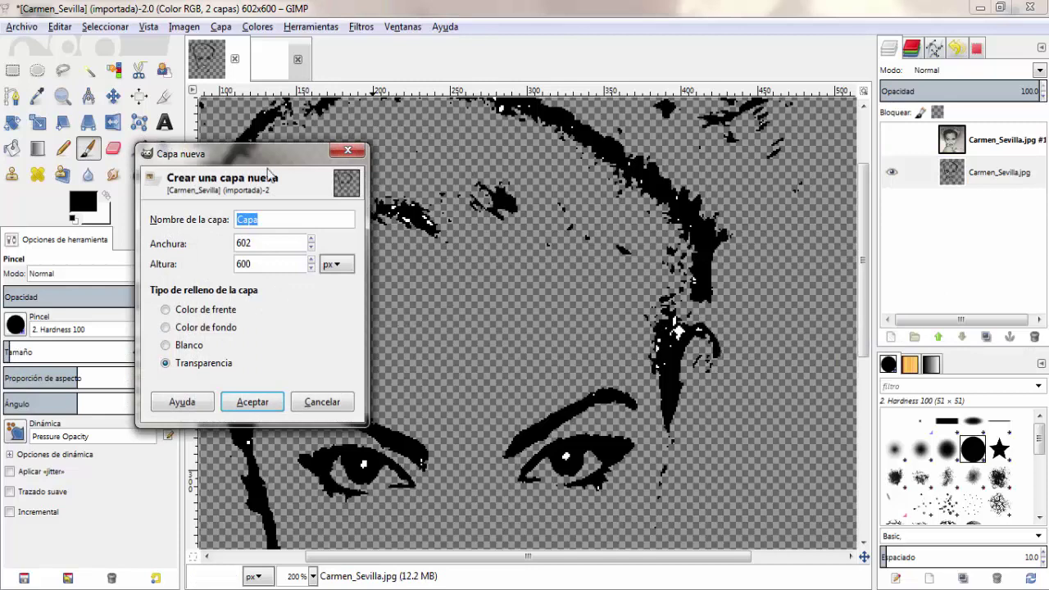
{"action": "left_click", "coordinate": [313, 407]}
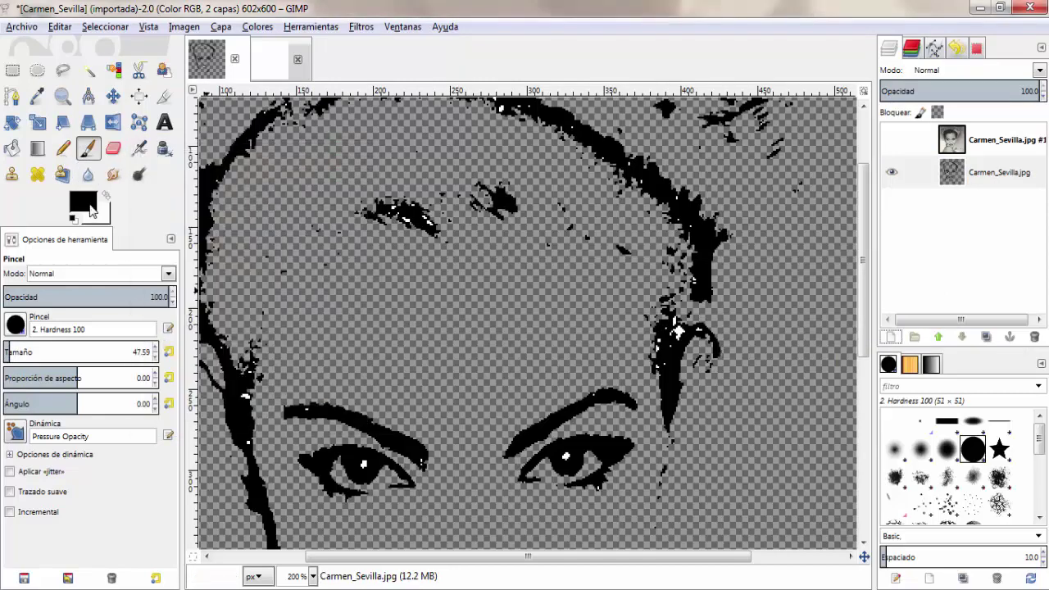
- Set the foreground to yellow and add a new layer filled with it
{"action": "left_click", "coordinate": [88, 206]}
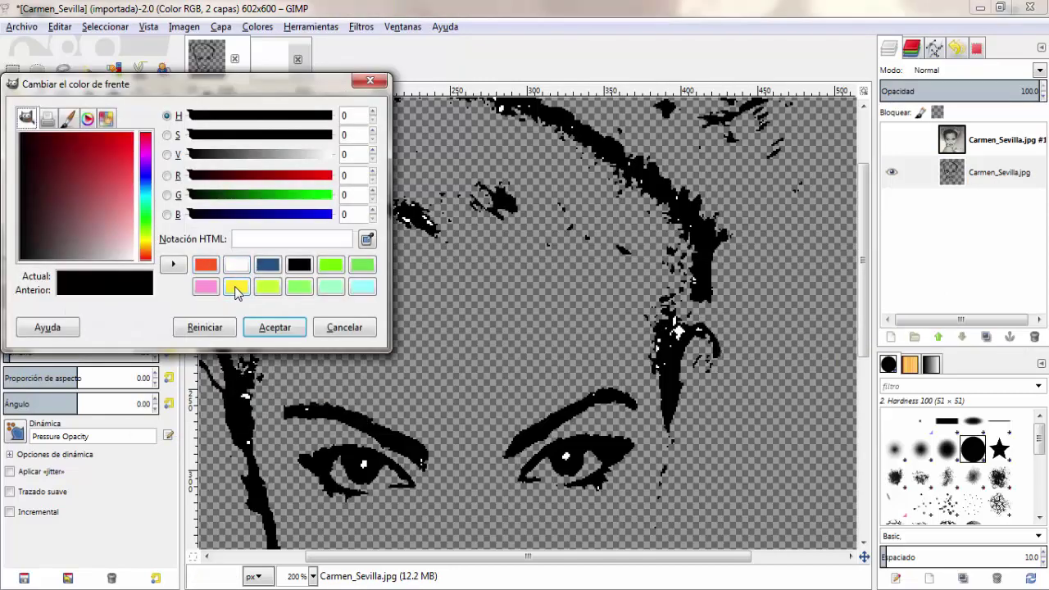
{"action": "left_click", "coordinate": [236, 289]}
{"action": "left_click", "coordinate": [274, 328]}
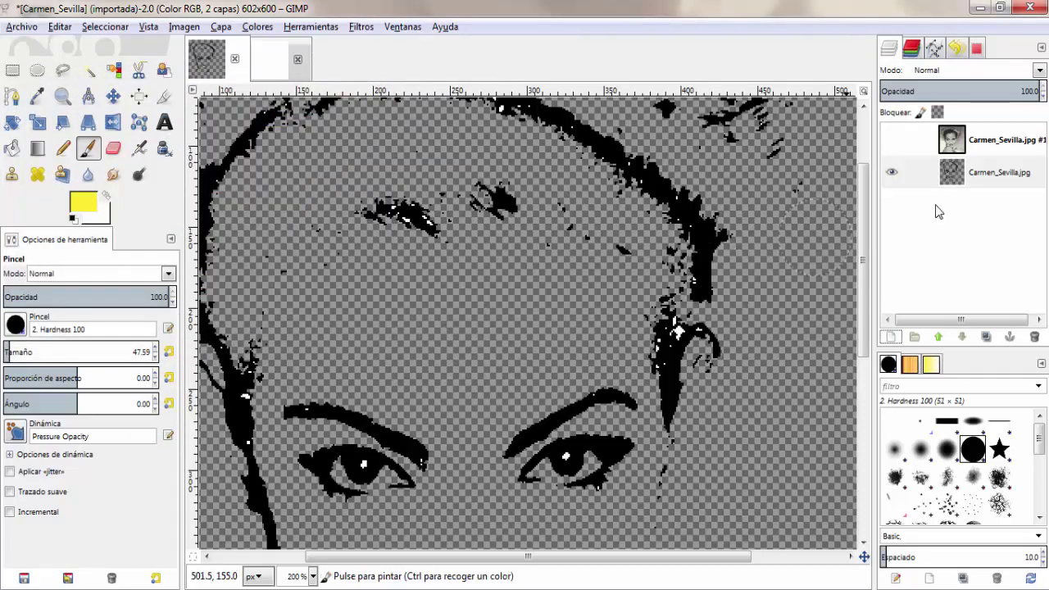
{"action": "left_click", "coordinate": [891, 337]}
{"action": "left_click_drag", "start_coordinate": [115, 42], "coordinate": [525, 76]}
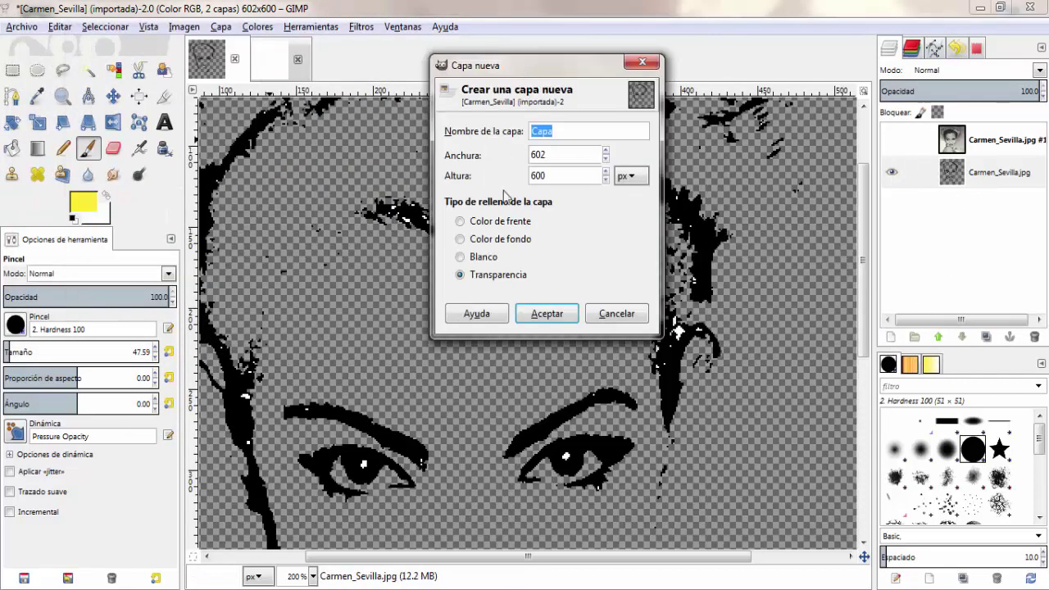
{"action": "left_click", "coordinate": [492, 221]}
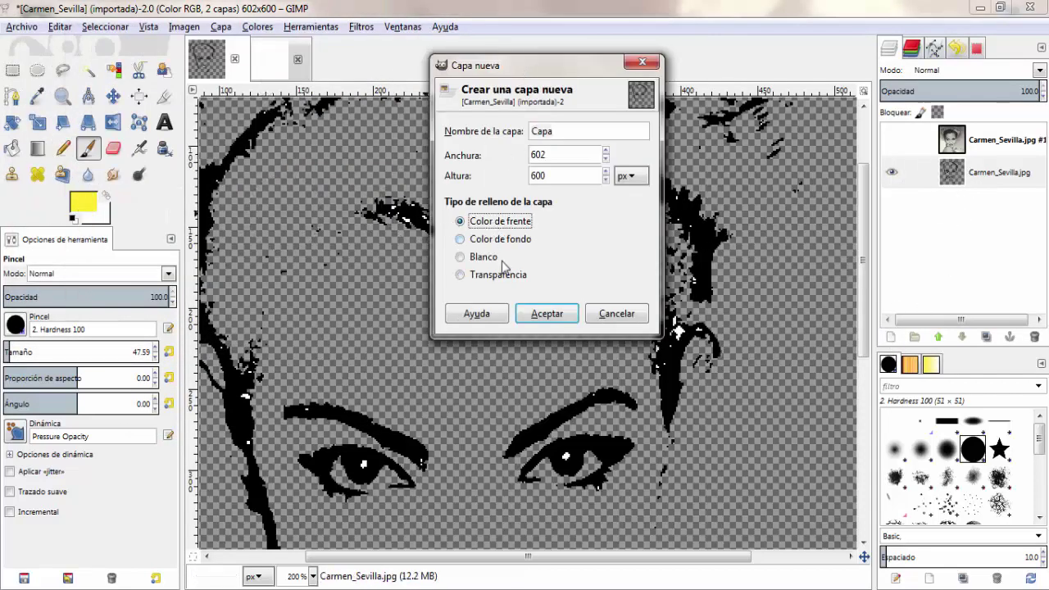
{"action": "left_click", "coordinate": [547, 314]}
- Lower the yellow Capa layer beneath the portrait layer
{"action": "left_click", "coordinate": [975, 172]}
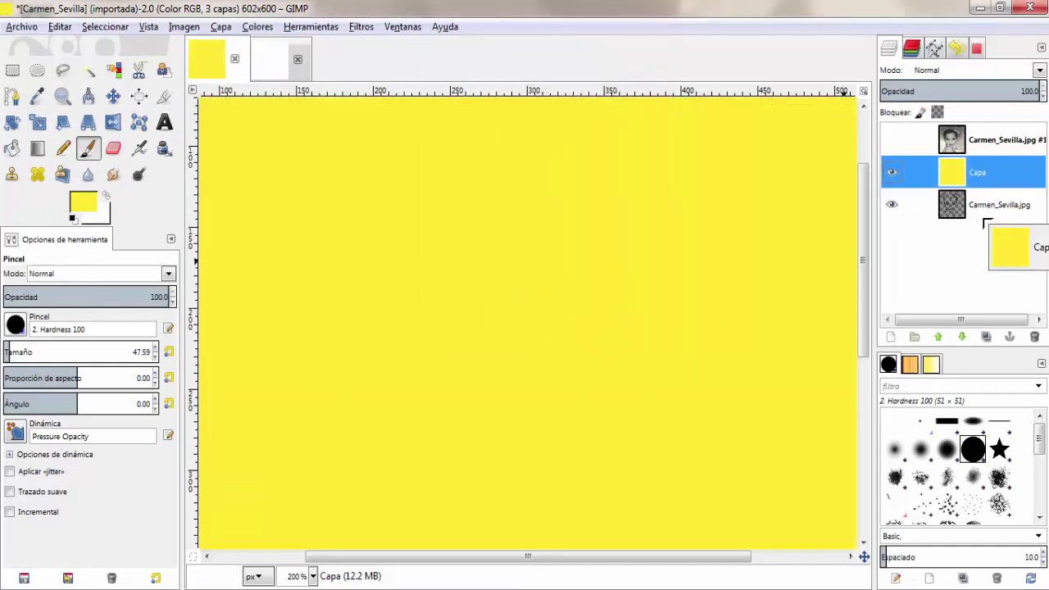
{"action": "left_click_drag", "start_coordinate": [986, 223], "coordinate": [1010, 341]}
{"action": "left_click", "coordinate": [963, 338]}
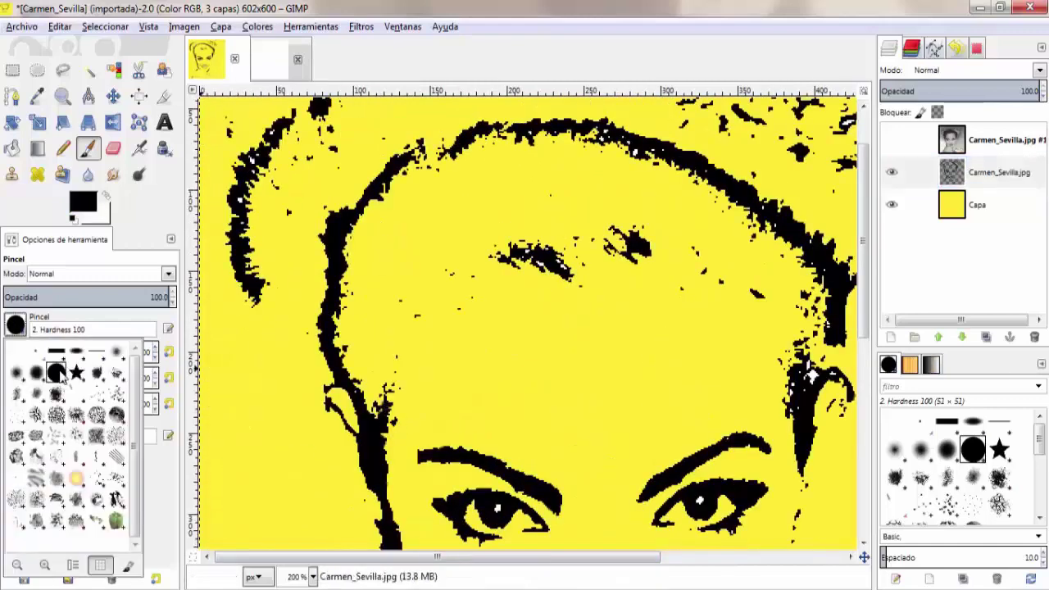
- Show the original photo layer, lower it beneath the line art, and zoom out
{"action": "scroll", "coordinate": [244, 231], "scroll_direction": "up", "scroll_amount": 3}
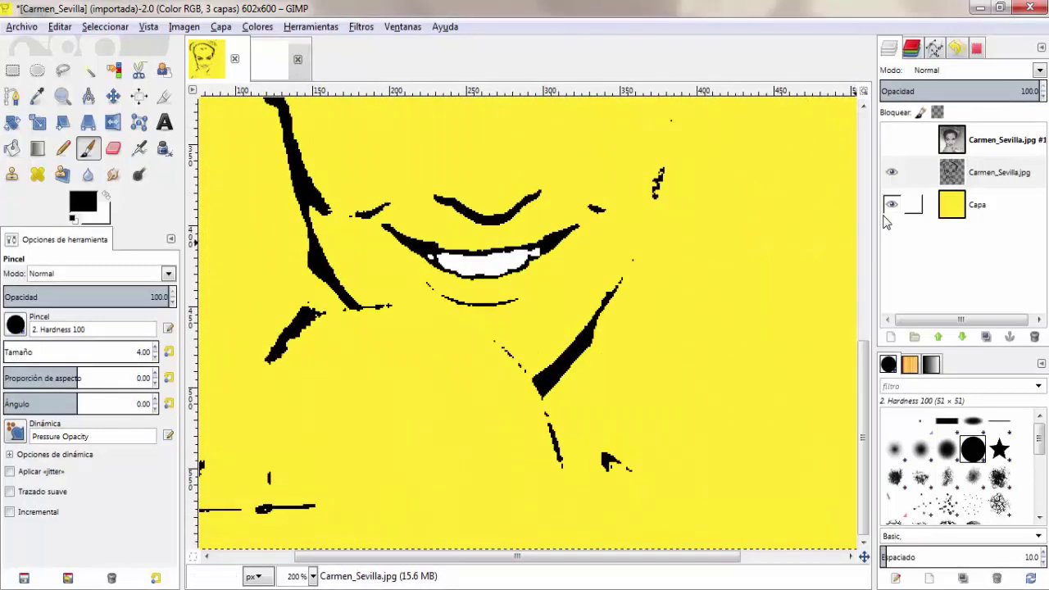
{"action": "left_click", "coordinate": [892, 139]}
{"action": "left_click", "coordinate": [983, 143]}
{"action": "left_click", "coordinate": [963, 337]}
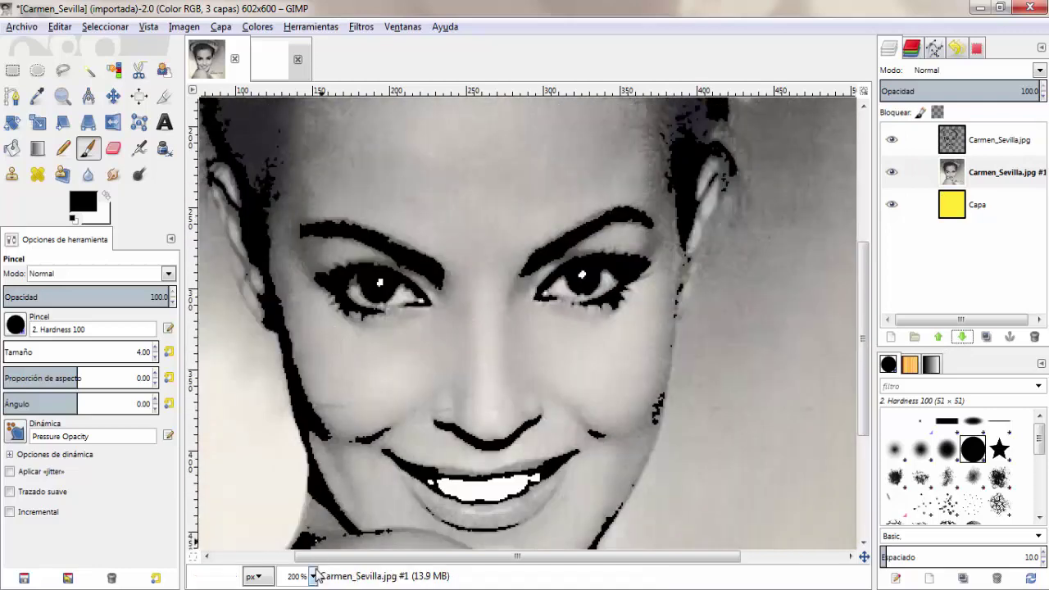
{"action": "left_click", "coordinate": [313, 576]}
{"action": "left_click", "coordinate": [302, 492]}
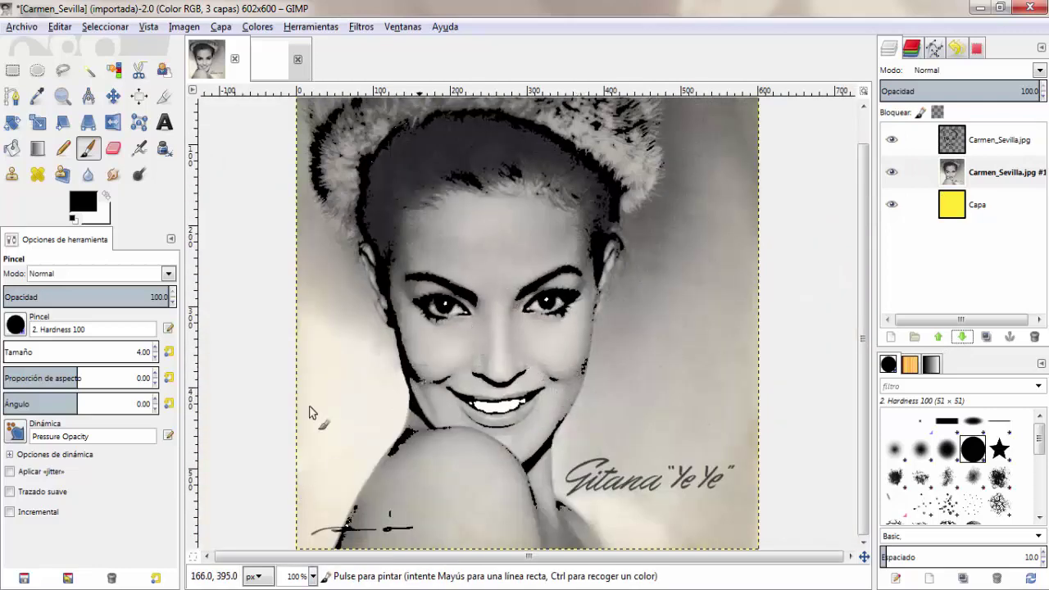
- Erase stray lower-left marks on the line-art layer with a 42.41 eraser
{"action": "left_click", "coordinate": [113, 148]}
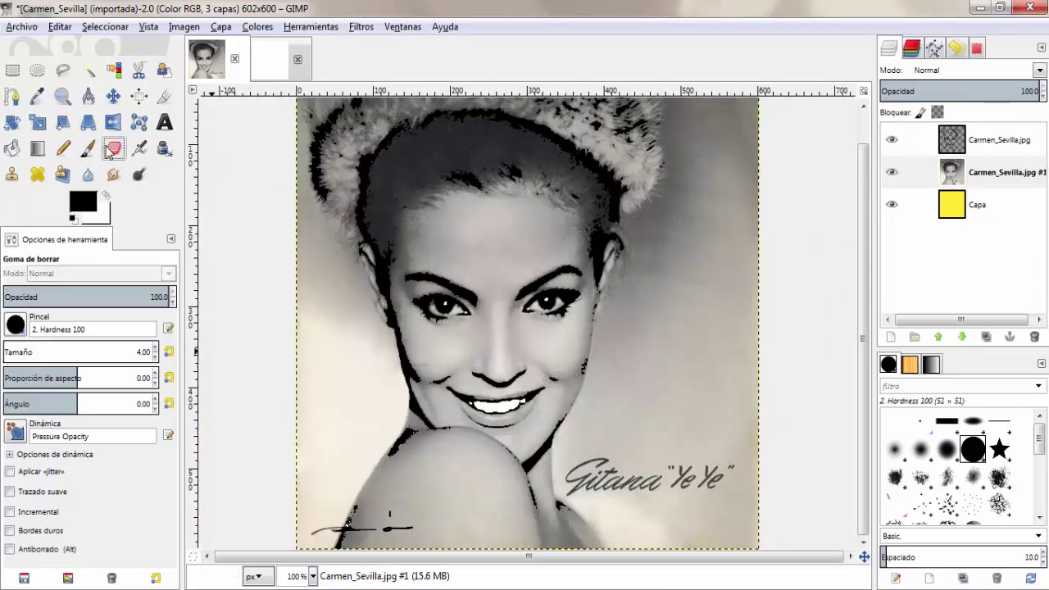
{"action": "left_click", "coordinate": [1007, 151]}
{"action": "left_click_drag", "start_coordinate": [7, 352], "coordinate": [50, 353]}
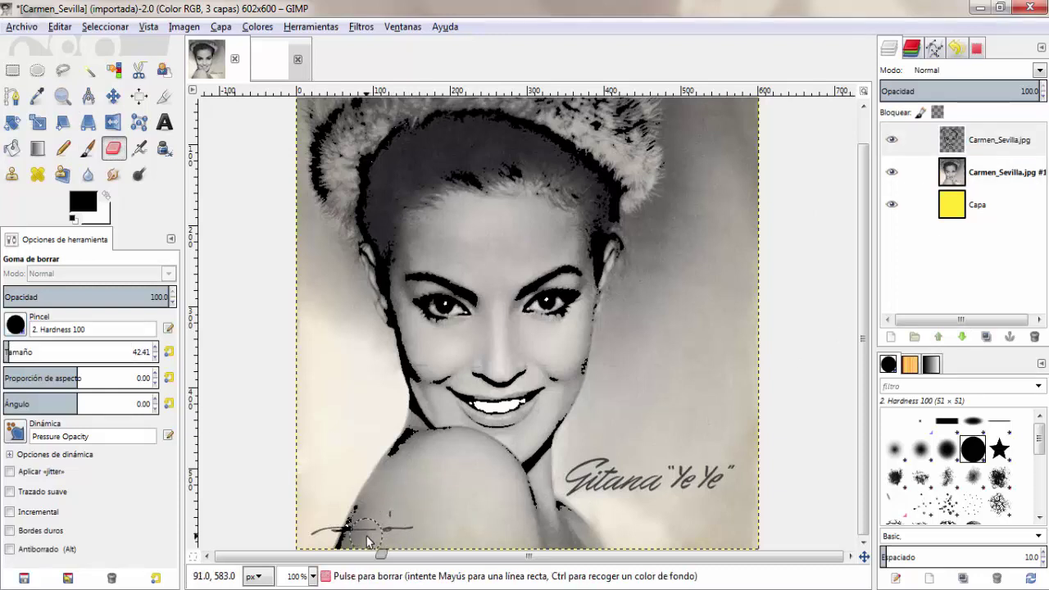
{"action": "left_click", "coordinate": [892, 172]}
{"action": "left_click", "coordinate": [892, 172]}
{"action": "left_click", "coordinate": [892, 172]}
{"action": "left_click", "coordinate": [892, 172]}
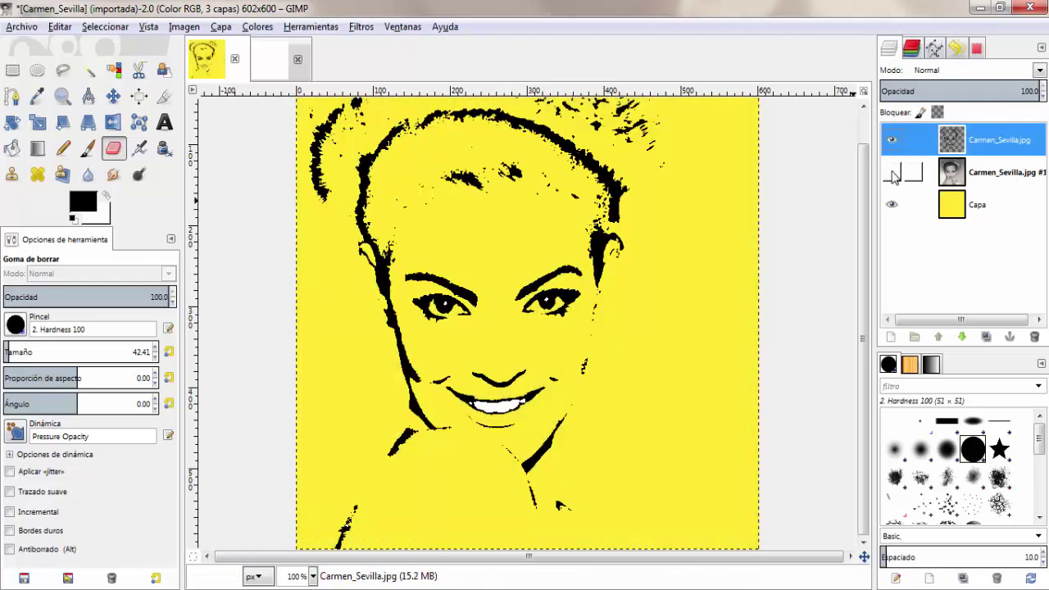
{"action": "left_click", "coordinate": [324, 529]}
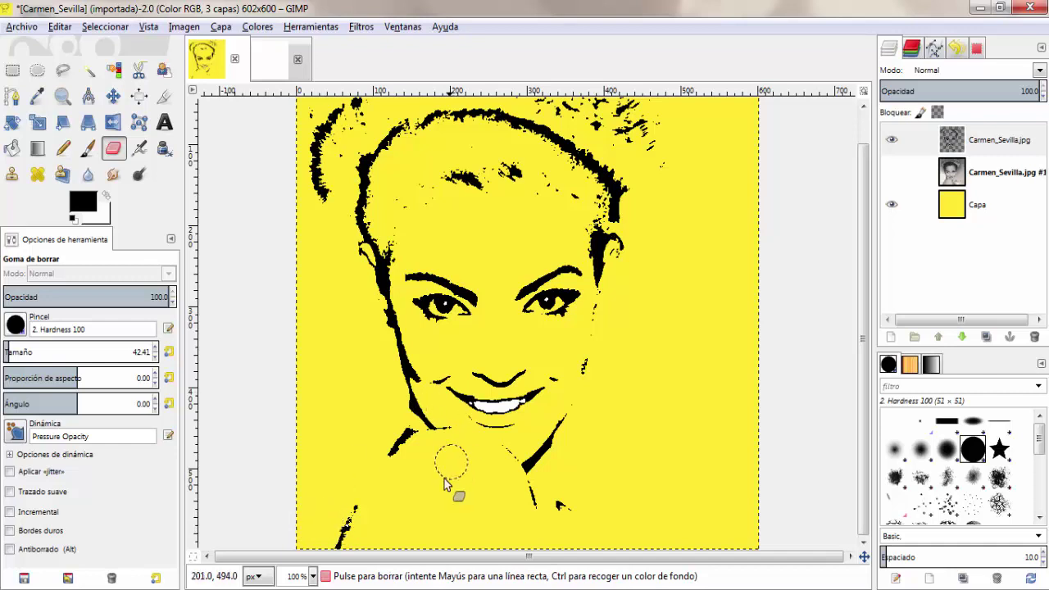
- Return to the paintbrush and review the face at 200%, then 100% fitted
{"action": "key", "text": "p"}
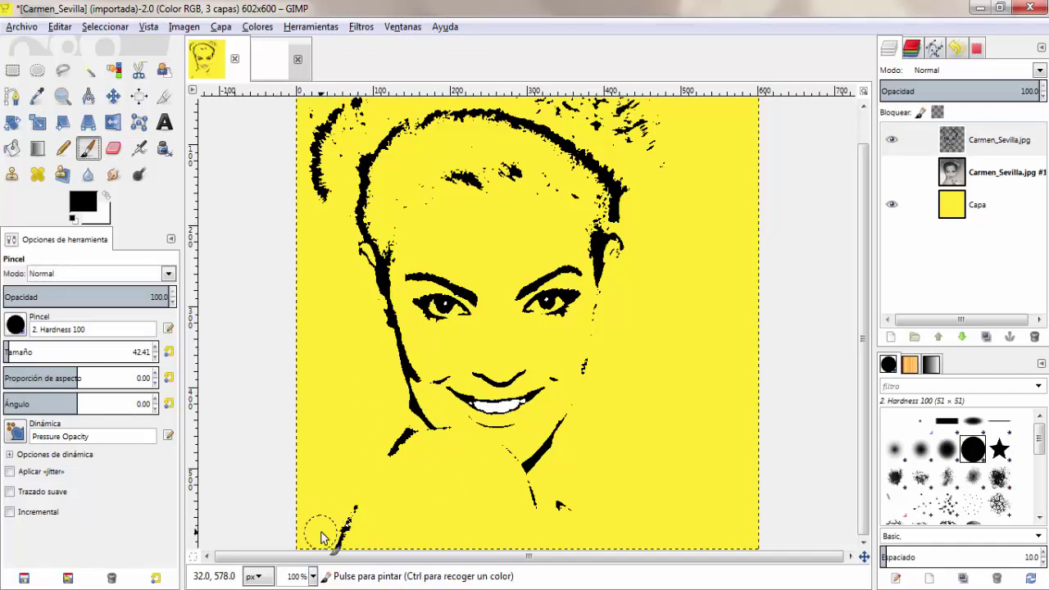
{"action": "left_click", "coordinate": [312, 576]}
{"action": "left_click", "coordinate": [304, 471]}
{"action": "scroll", "coordinate": [371, 558], "scroll_direction": "left", "scroll_amount": 2}
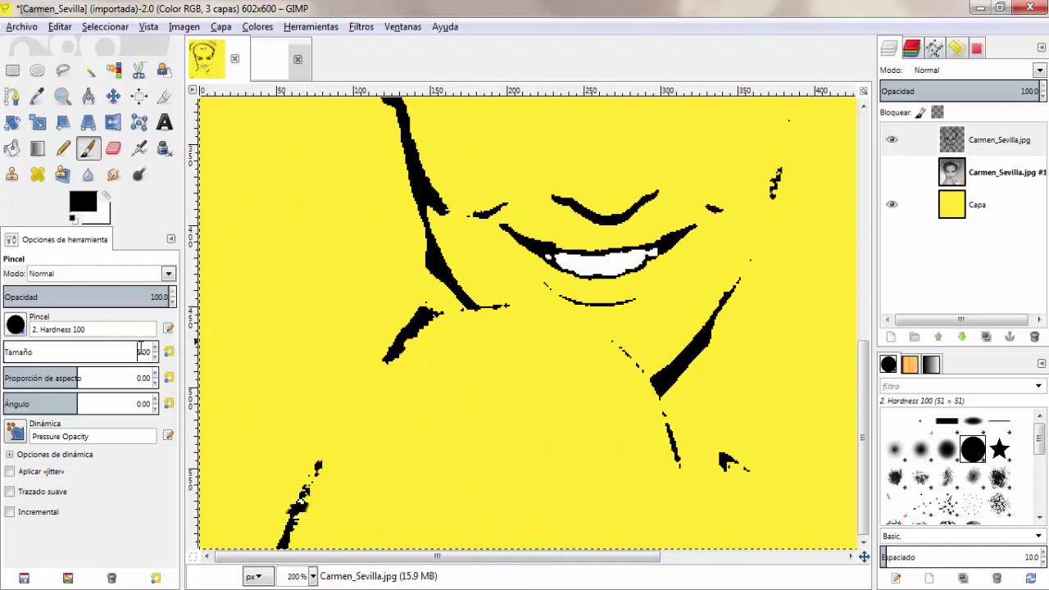
{"action": "scroll", "coordinate": [490, 482], "scroll_direction": "up", "scroll_amount": 3}
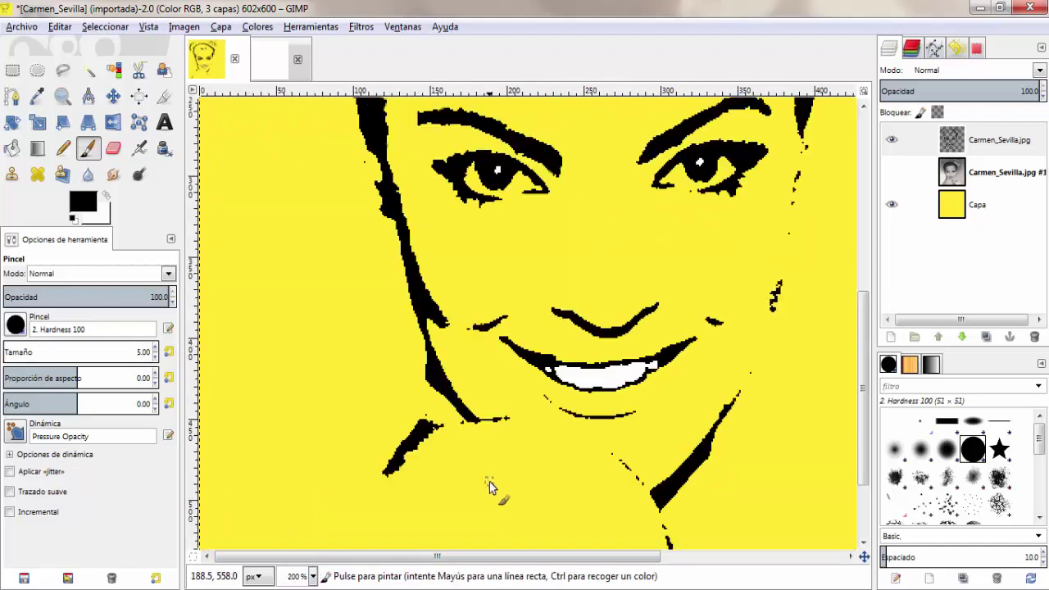
{"action": "scroll", "coordinate": [490, 482], "scroll_direction": "up", "scroll_amount": 2}
{"action": "left_click", "coordinate": [312, 576]}
{"action": "left_click", "coordinate": [302, 489]}
{"action": "type", "text": "90"}
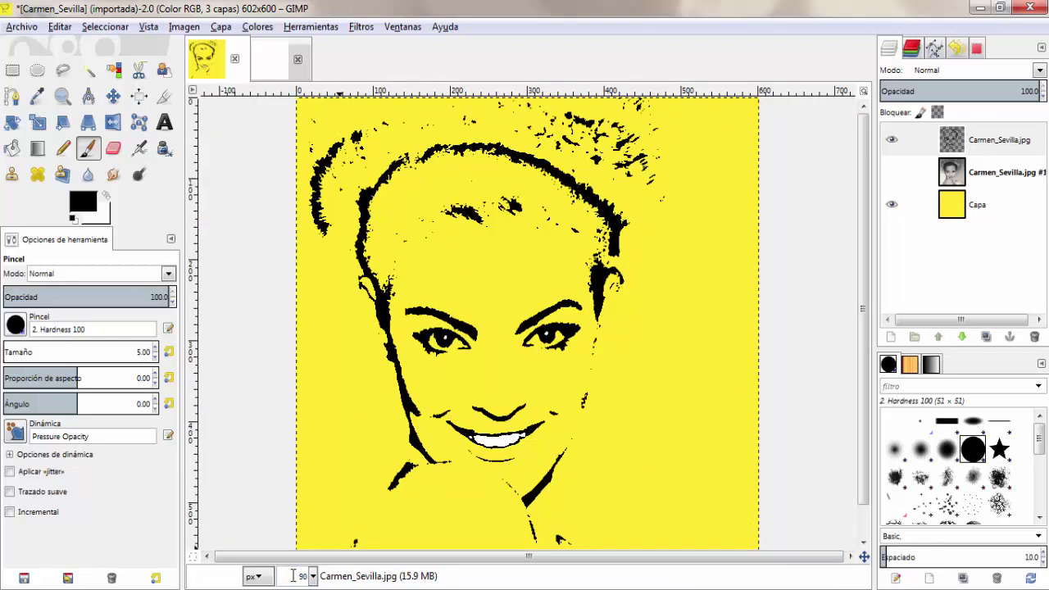
{"action": "key", "text": "Return"}
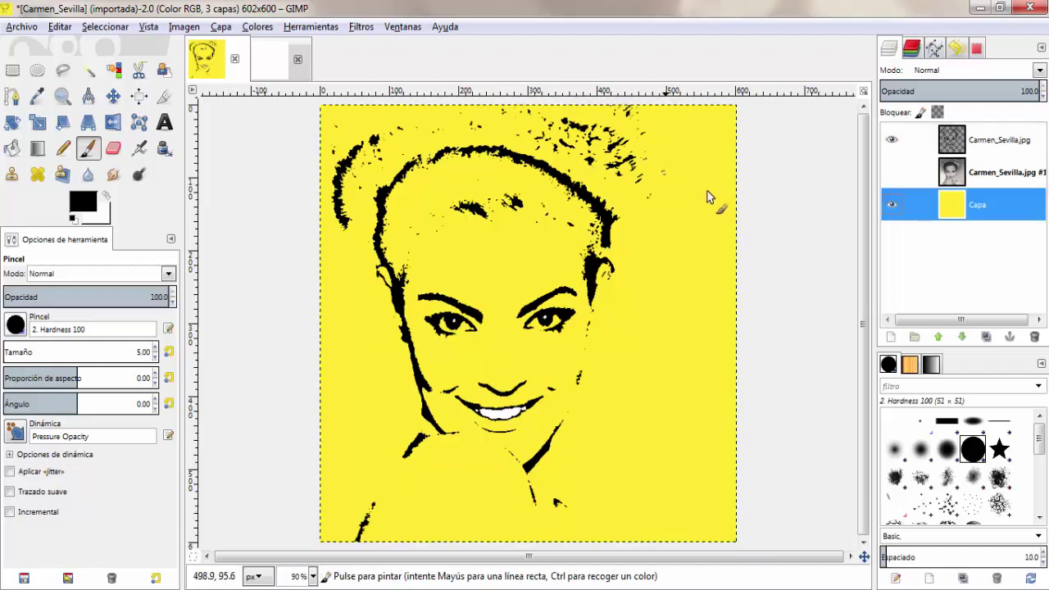
- Duplicate the yellow Capa layer and rename the bottom layer Cara
{"action": "left_click", "coordinate": [984, 337]}
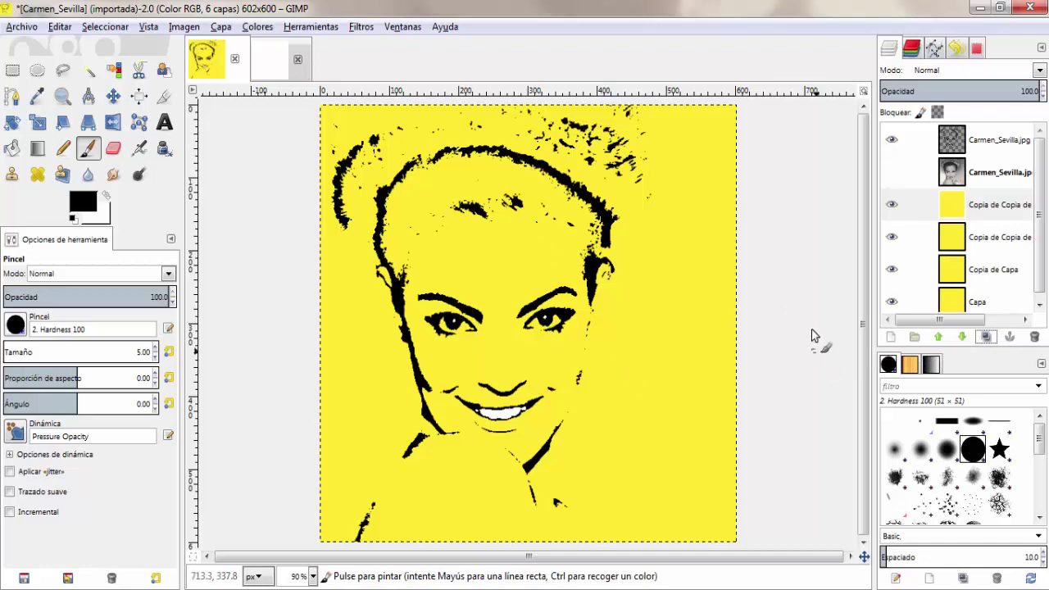
{"action": "scroll", "coordinate": [902, 271], "scroll_direction": "down", "scroll_amount": 1}
{"action": "double_click", "coordinate": [978, 296]}
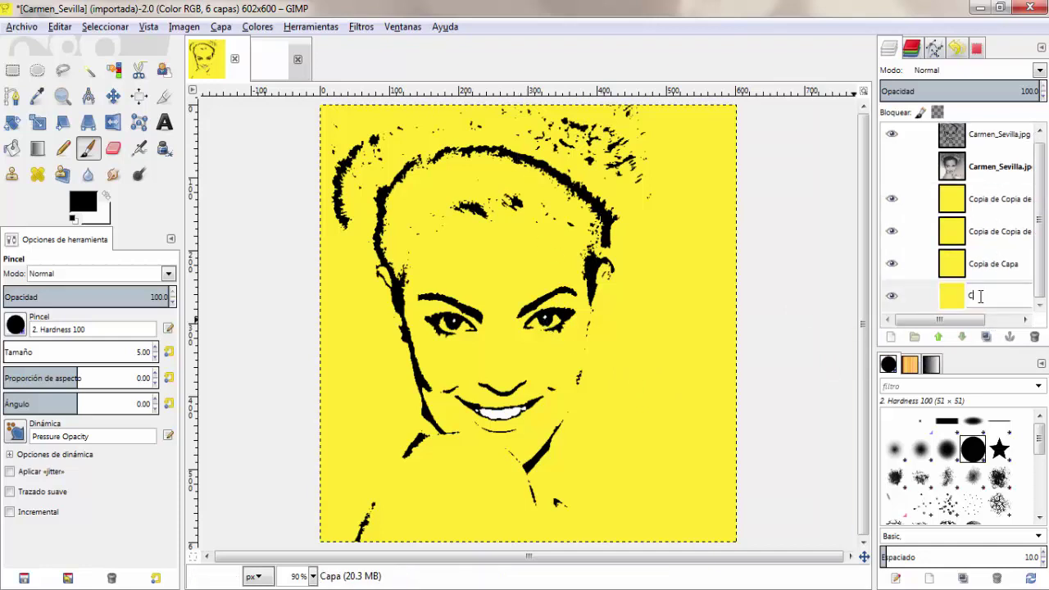
{"action": "type", "text": "ara"}
{"action": "key", "text": "Return"}
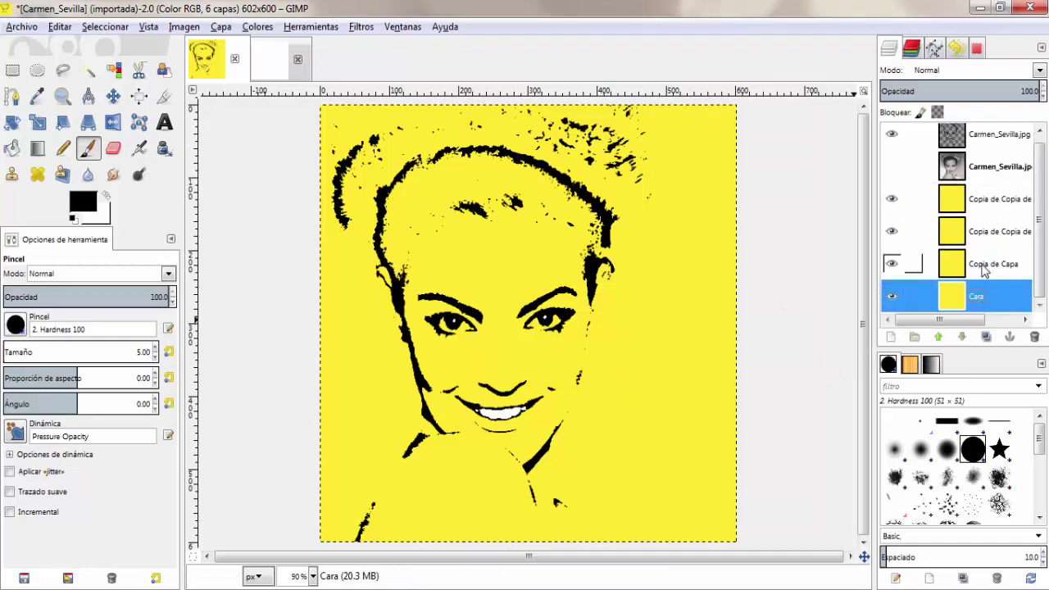
- Rename the remaining yellow layers pelo, Gorro and Fondo, then select Cara
{"action": "double_click", "coordinate": [984, 264]}
{"action": "type", "text": "pelo"}
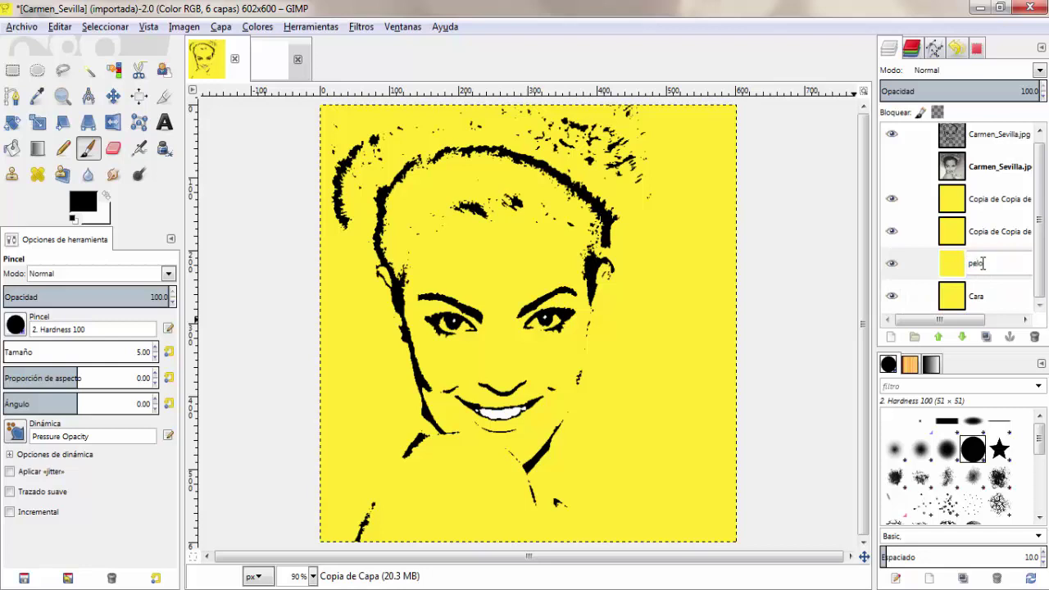
{"action": "key", "text": "Return"}
{"action": "double_click", "coordinate": [987, 237]}
{"action": "type", "text": "Gom"}
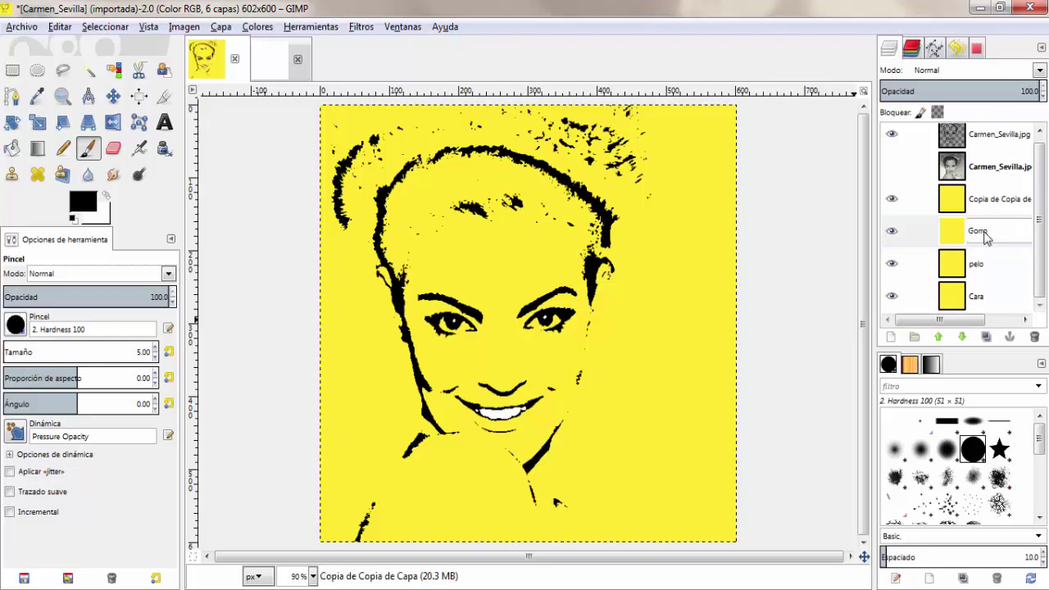
{"action": "key", "text": "Return"}
{"action": "double_click", "coordinate": [999, 200]}
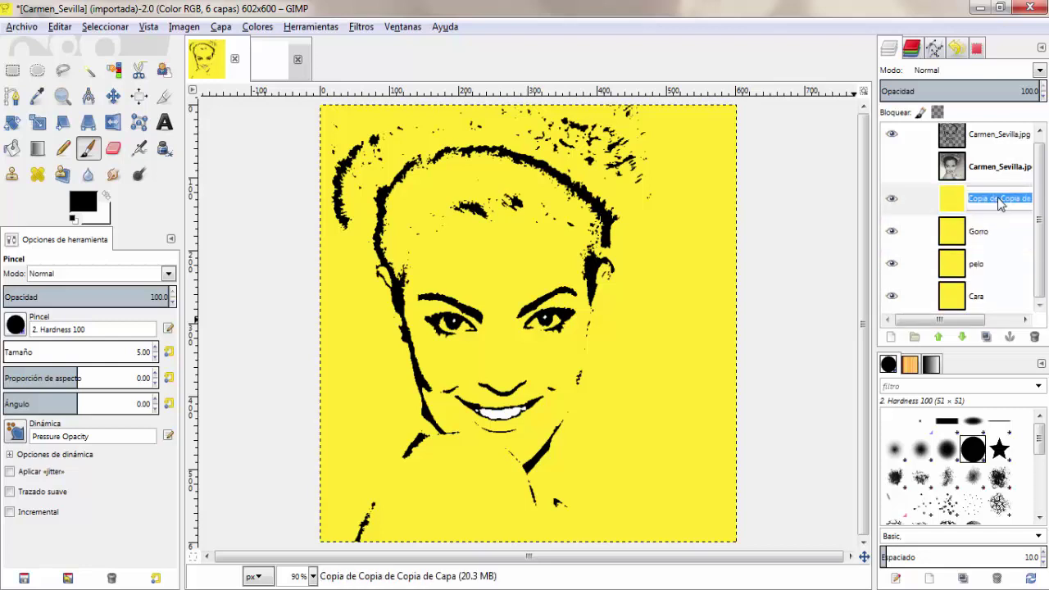
{"action": "type", "text": "Fondo"}
{"action": "key", "text": "Return"}
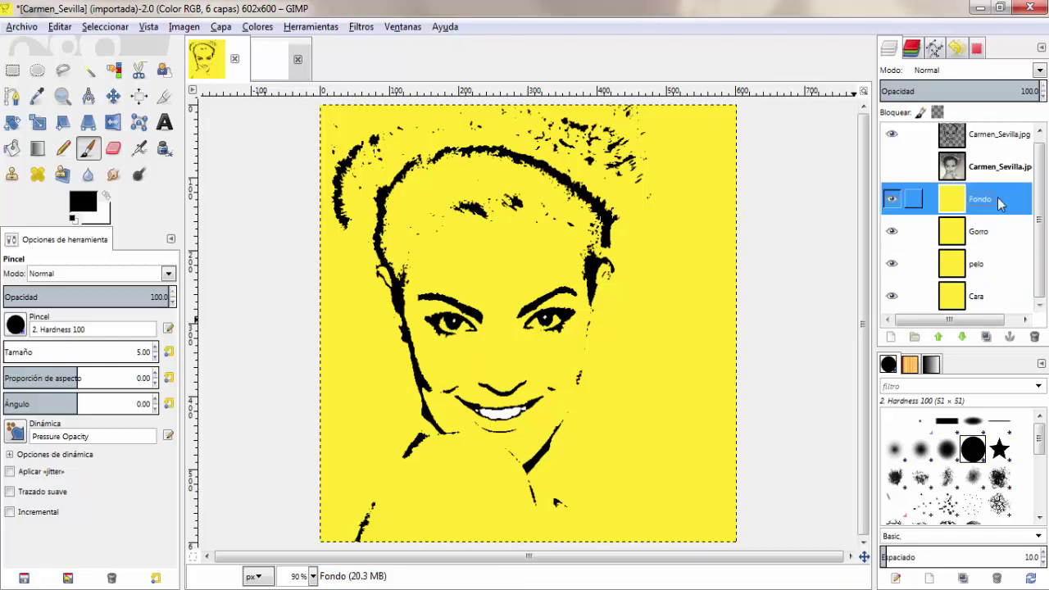
{"action": "key", "text": "Down"}
{"action": "key", "text": "Down"}
{"action": "key", "text": "Down"}
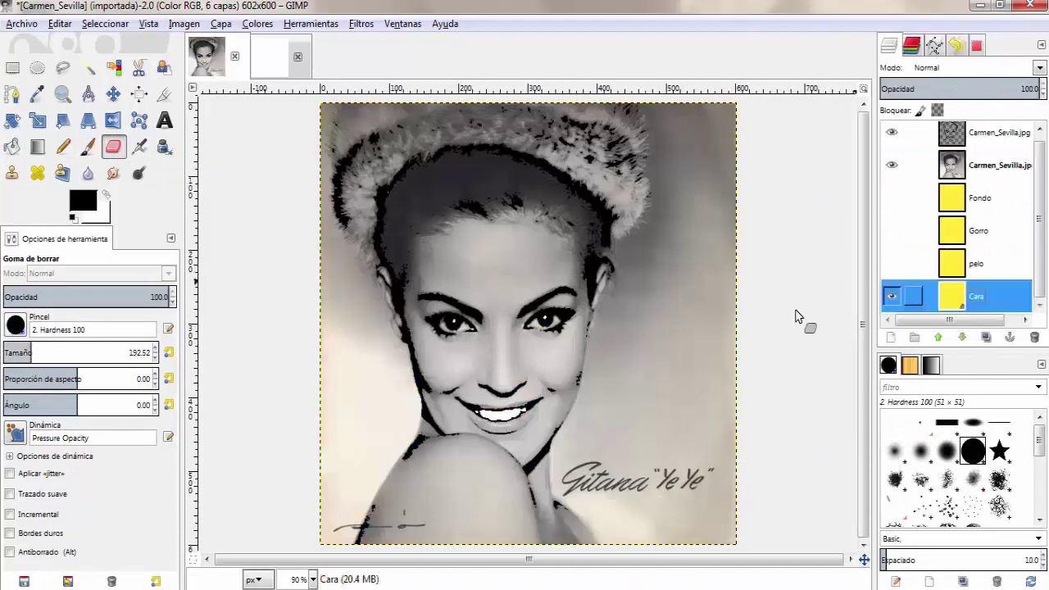
- Erase the yellow outside the face on the Cara layer
{"action": "mouse_move", "coordinate": [800, 317]}
{"action": "left_mouse_down"}
{"action": "mouse_move", "coordinate": [598, 416]}
{"action": "mouse_move", "coordinate": [681, 244]}
{"action": "left_mouse_up"}
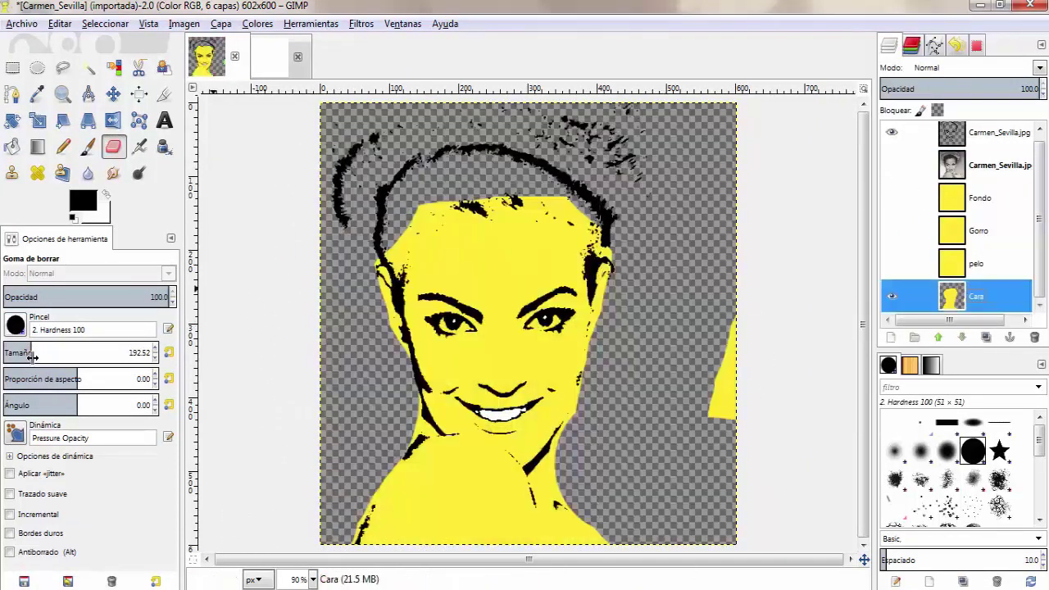
{"action": "left_click_drag", "start_coordinate": [31, 357], "coordinate": [16, 357]}
{"action": "left_click_drag", "start_coordinate": [726, 401], "coordinate": [725, 336]}
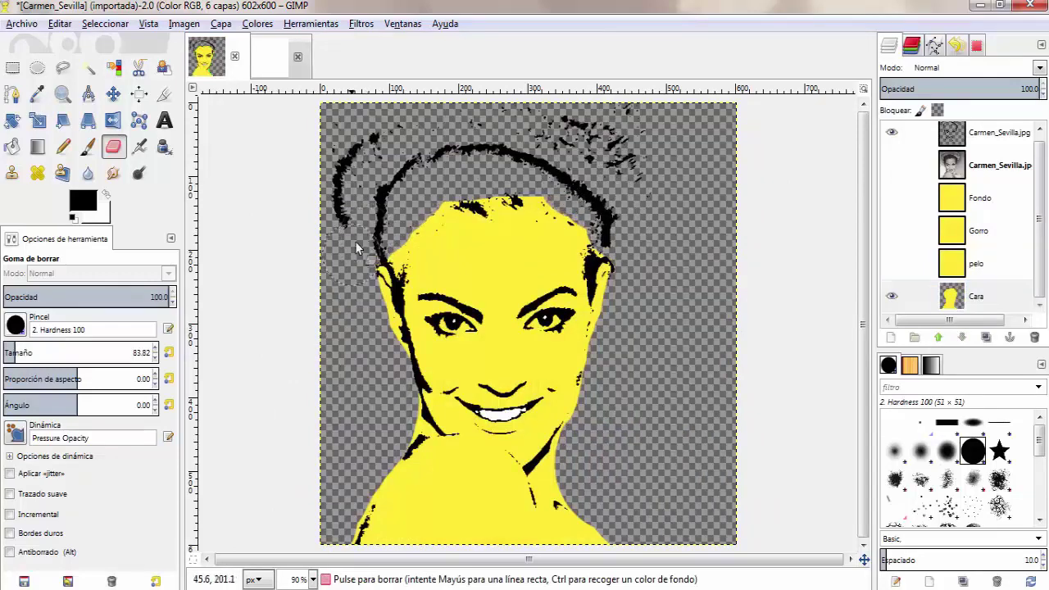
{"action": "key", "text": "bracketleft"}
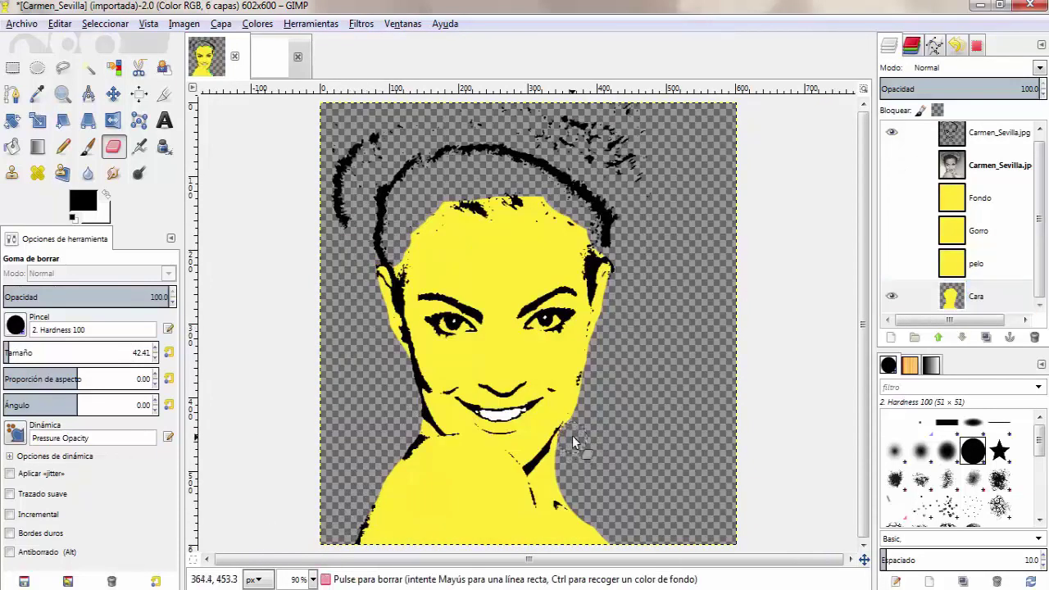
{"action": "left_click", "coordinate": [610, 410], "text": "ctrl"}
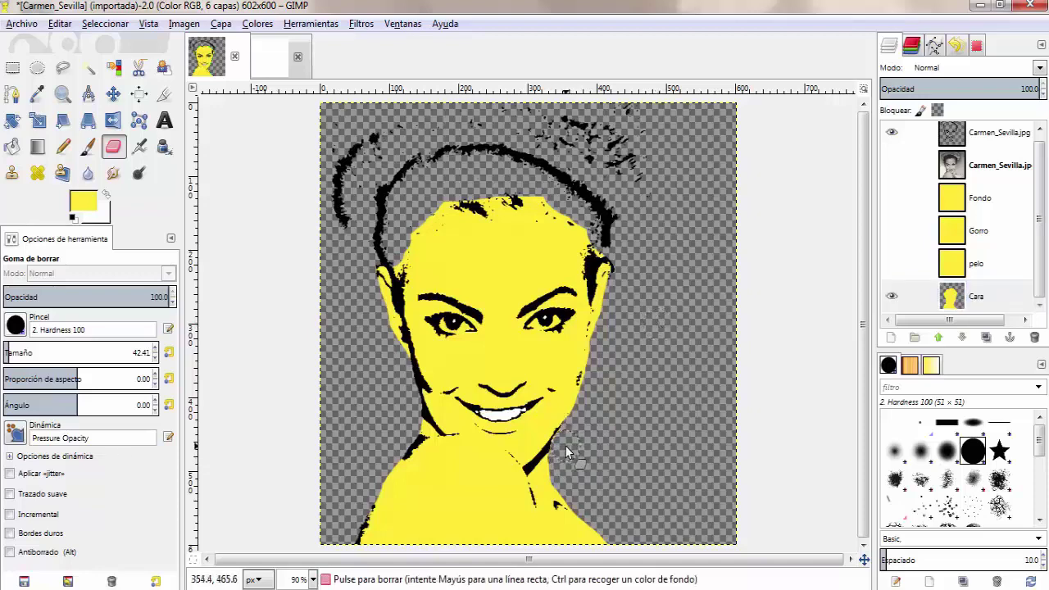
- Erase the pelo layer down to the hair region
{"action": "left_click", "coordinate": [893, 263]}
{"action": "left_click", "coordinate": [892, 296]}
{"action": "left_click", "coordinate": [976, 264]}
{"action": "left_click", "coordinate": [47, 352]}
{"action": "mouse_move", "coordinate": [333, 453]}
{"action": "left_mouse_down"}
{"action": "mouse_move", "coordinate": [499, 33]}
{"action": "mouse_move", "coordinate": [300, 339]}
{"action": "mouse_move", "coordinate": [691, 291]}
{"action": "mouse_move", "coordinate": [712, 220]}
{"action": "mouse_move", "coordinate": [706, 246]}
{"action": "left_mouse_up"}
{"action": "left_click", "coordinate": [20, 353]}
{"action": "left_click_drag", "start_coordinate": [365, 237], "coordinate": [355, 188]}
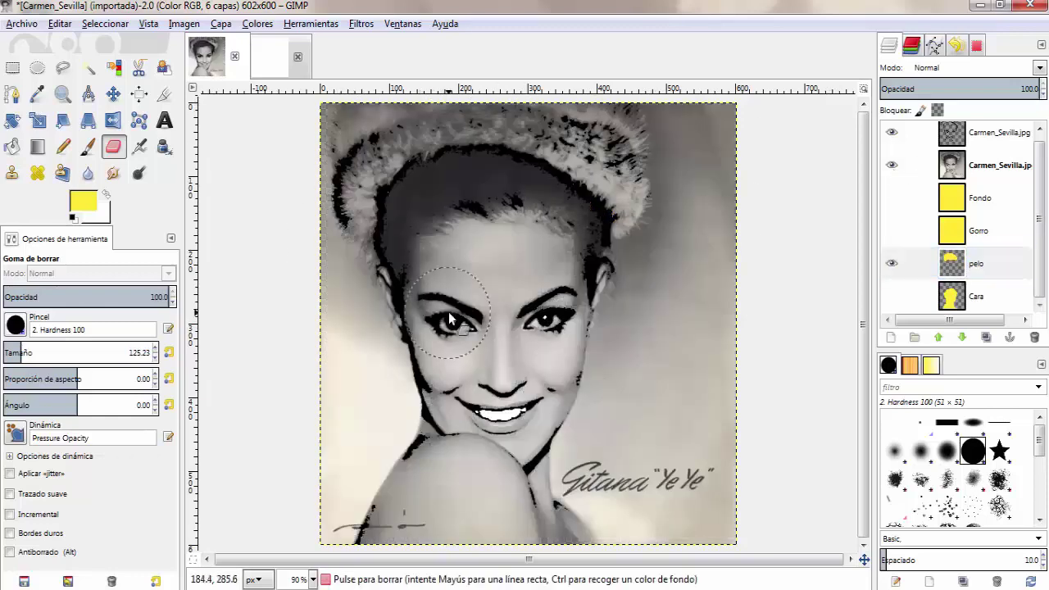
- On the Gorro layer, erase the yellow below and over the head
{"action": "left_click", "coordinate": [892, 165]}
{"action": "key", "text": "p"}
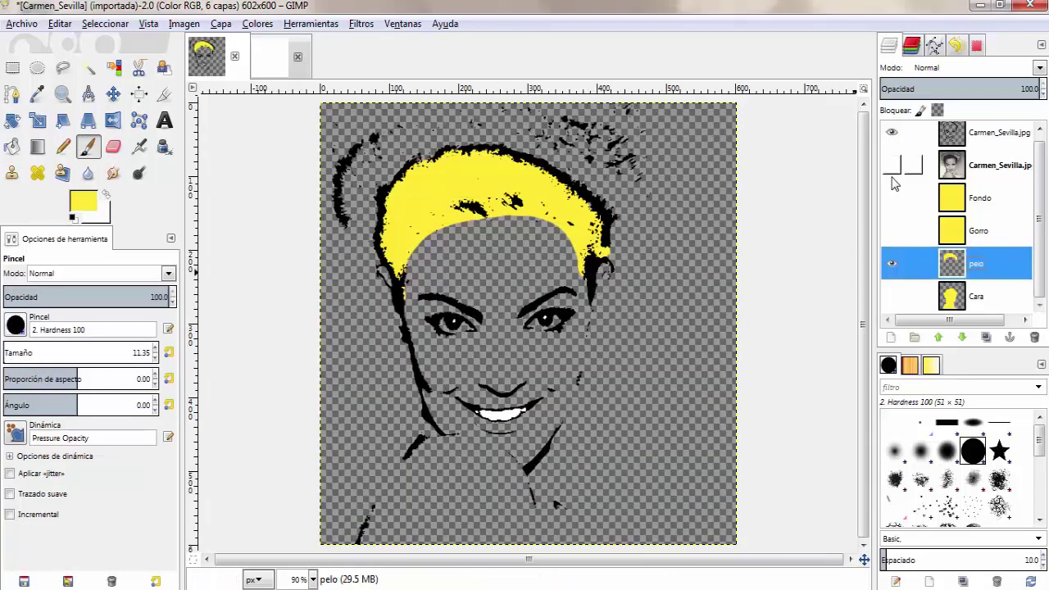
{"action": "left_click", "coordinate": [892, 231]}
{"action": "left_click", "coordinate": [979, 230]}
{"action": "key", "text": "shift+e"}
{"action": "left_click_drag", "start_coordinate": [721, 402], "coordinate": [398, 406]}
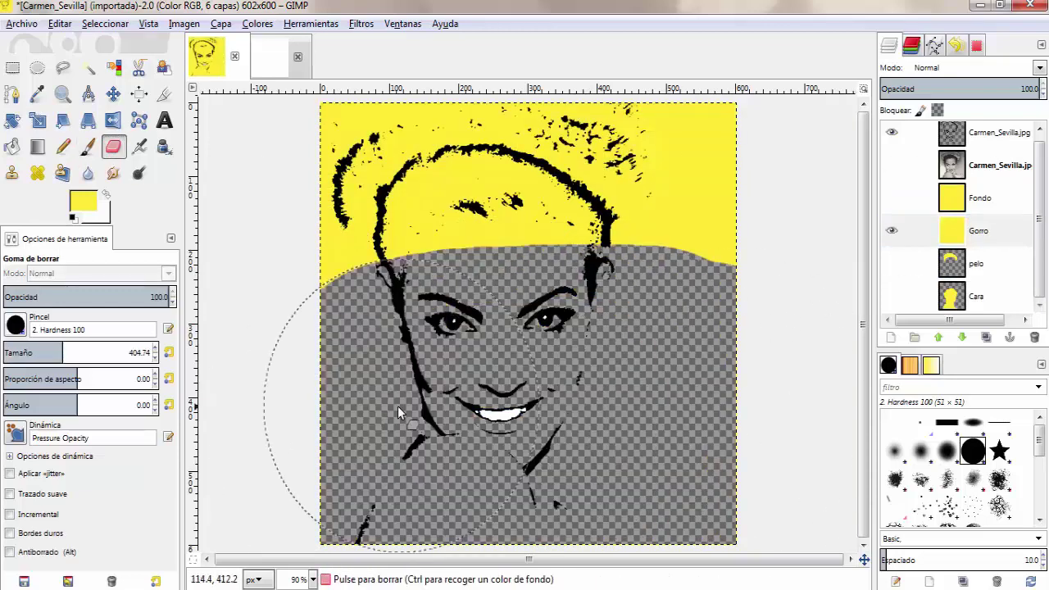
{"action": "key", "text": "bracketleft"}
{"action": "left_click_drag", "start_coordinate": [463, 226], "coordinate": [761, 222]}
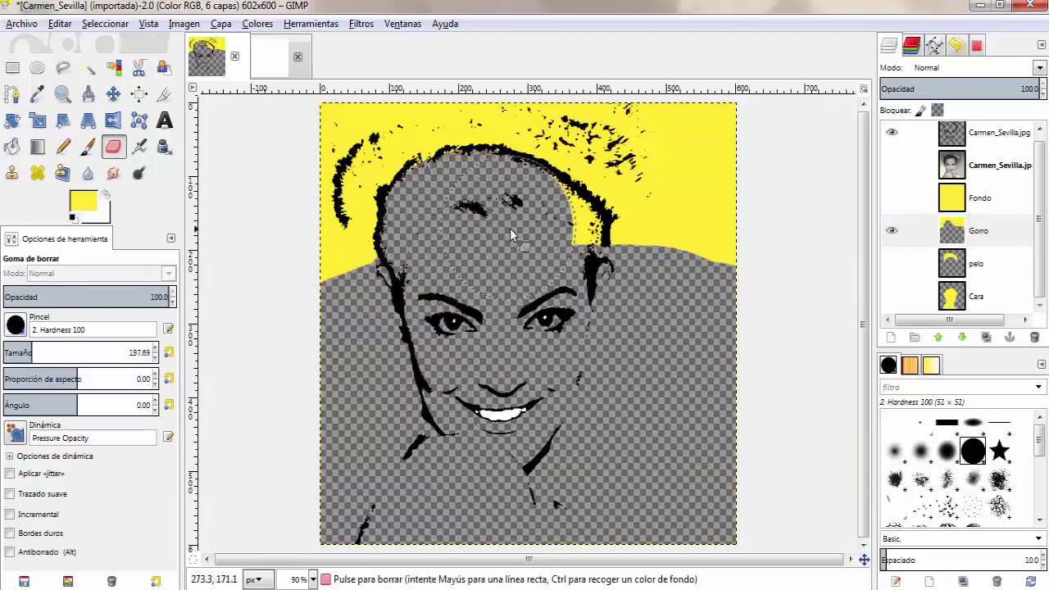
- Trim Gorro's yellow to the hat outline against the photo, repainting its right side
{"action": "left_click", "coordinate": [892, 165]}
{"action": "left_click_drag", "start_coordinate": [345, 271], "coordinate": [269, 159]}
{"action": "left_click", "coordinate": [892, 165]}
{"action": "left_click_drag", "start_coordinate": [662, 328], "coordinate": [723, 173]}
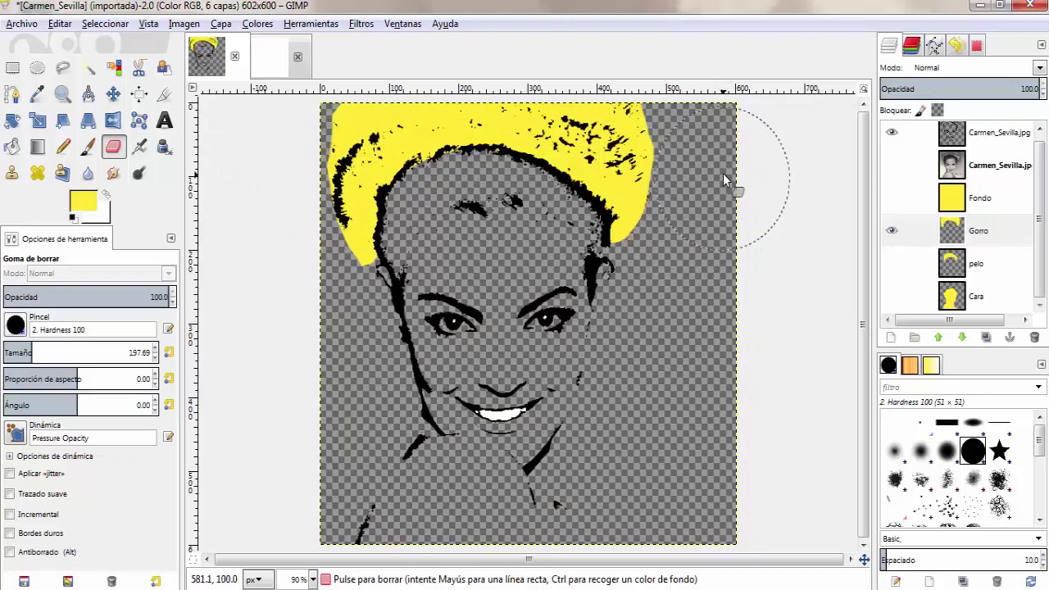
{"action": "key", "text": "p"}
{"action": "mouse_move", "coordinate": [590, 155]}
{"action": "left_mouse_down"}
{"action": "mouse_move", "coordinate": [443, 246]}
{"action": "mouse_move", "coordinate": [537, 247]}
{"action": "left_mouse_up"}
{"action": "key", "text": "shift+e"}
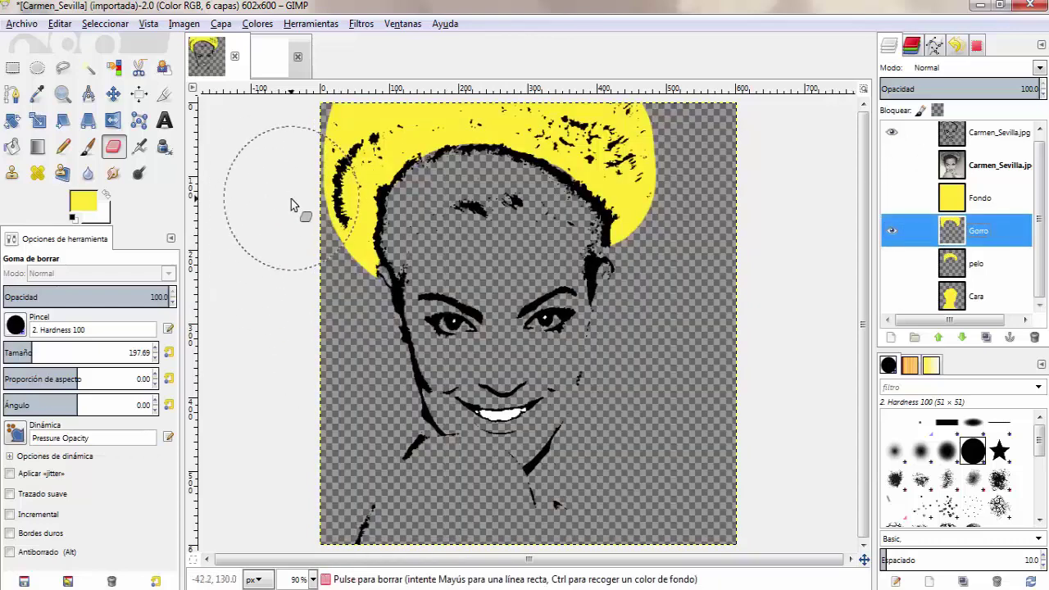
- Set the foreground to light cyan and bucket-fill the hat on Gorro
{"action": "left_click", "coordinate": [892, 230]}
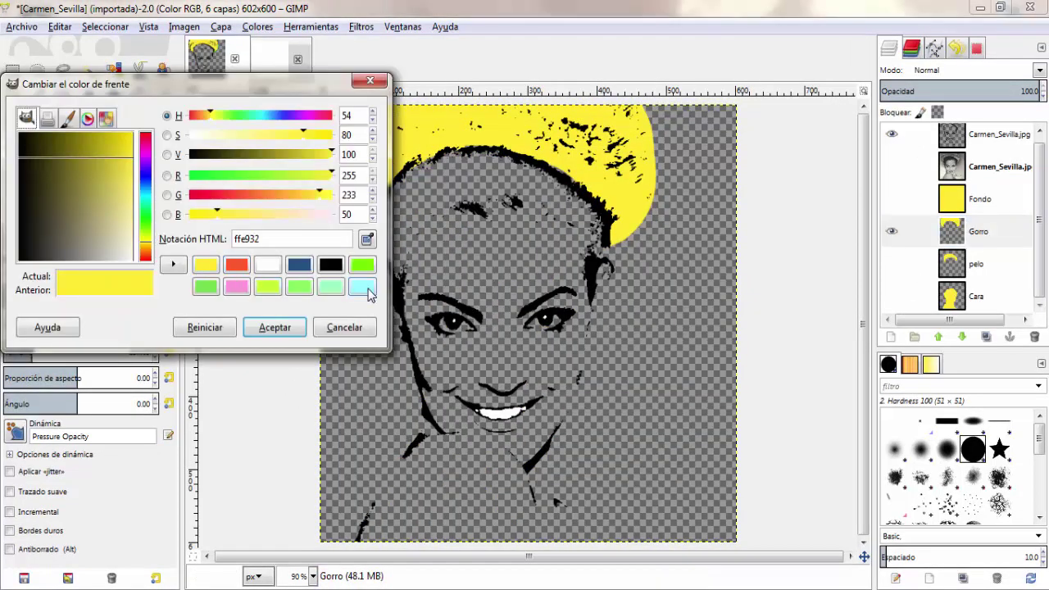
{"action": "left_click", "coordinate": [362, 287]}
{"action": "key", "text": "Return"}
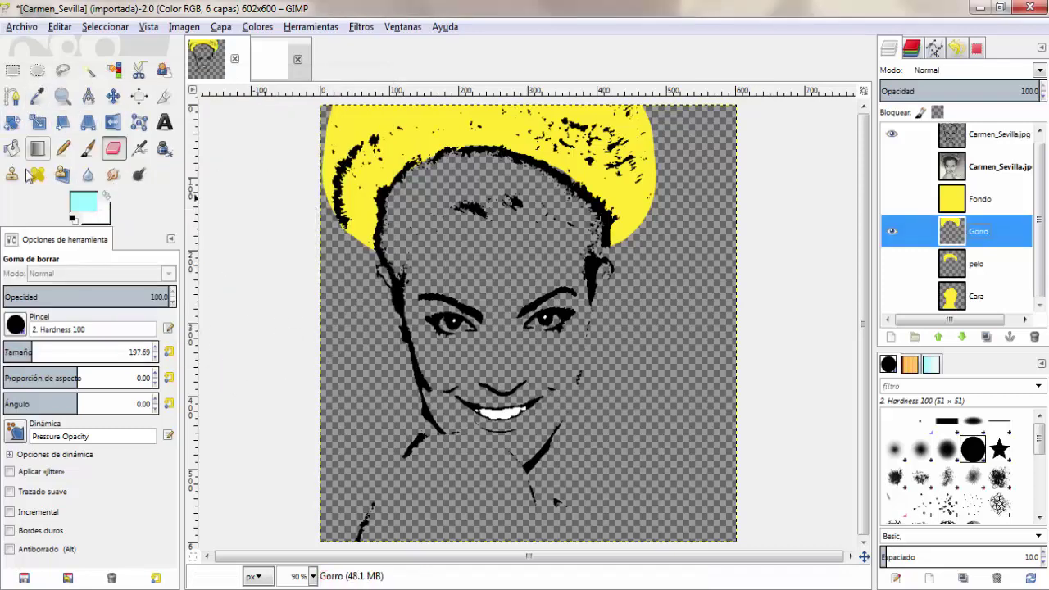
{"action": "left_click", "coordinate": [11, 147]}
{"action": "left_click", "coordinate": [487, 158]}
- Bucket-fill the hair on pelo and the face on Cara with light cyan
{"action": "left_click", "coordinate": [975, 264]}
{"action": "left_click", "coordinate": [892, 263]}
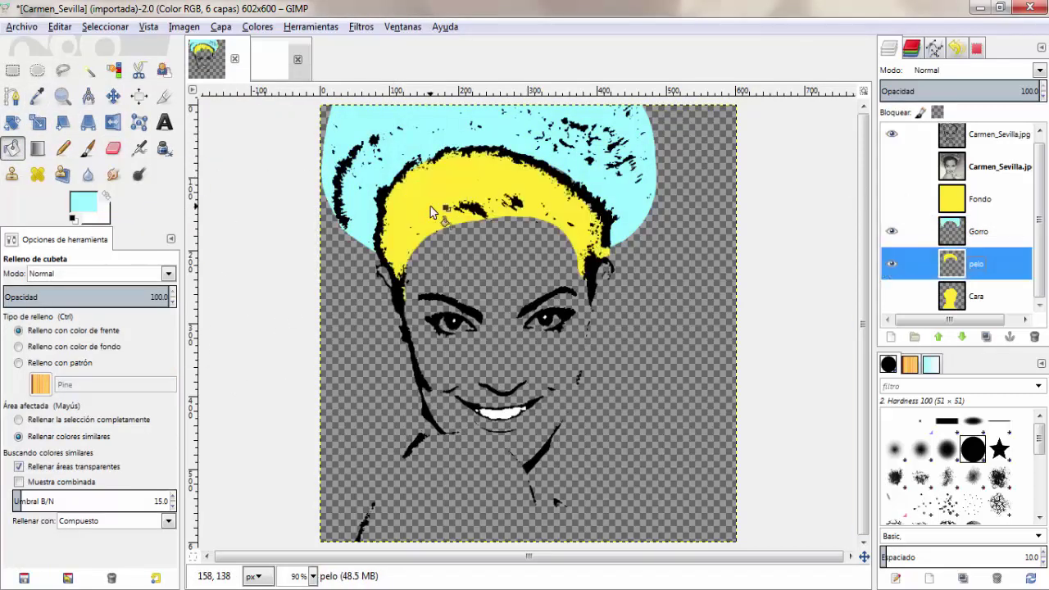
{"action": "left_click", "coordinate": [430, 206]}
{"action": "left_click", "coordinate": [975, 296]}
{"action": "left_click", "coordinate": [892, 296]}
{"action": "left_click", "coordinate": [459, 277]}
- Move the yellow Fondo layer to the bottom and start a new image
{"action": "left_click", "coordinate": [892, 199]}
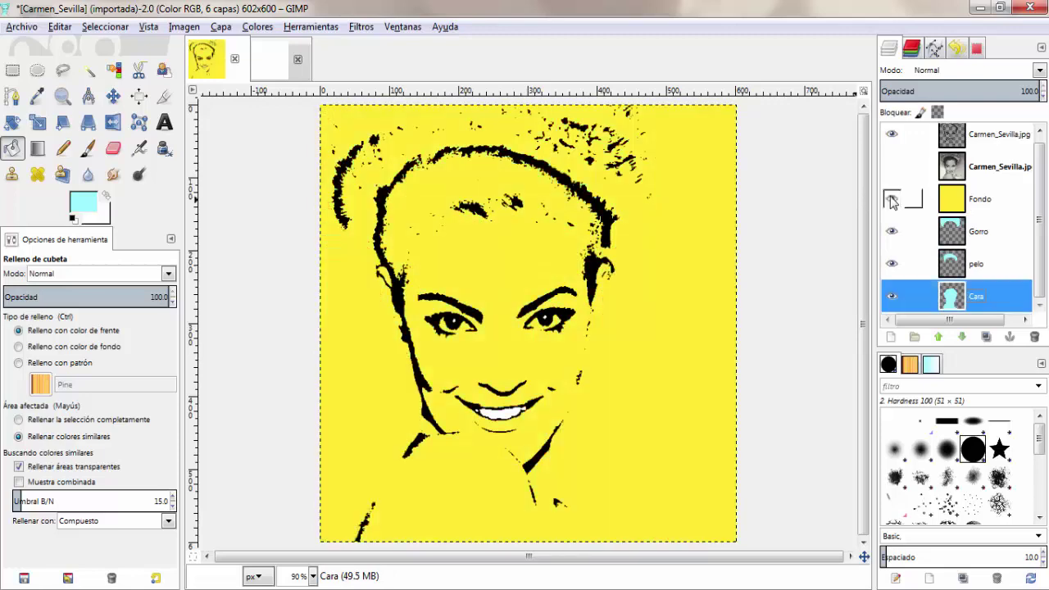
{"action": "left_click", "coordinate": [993, 206]}
{"action": "left_click", "coordinate": [963, 337]}
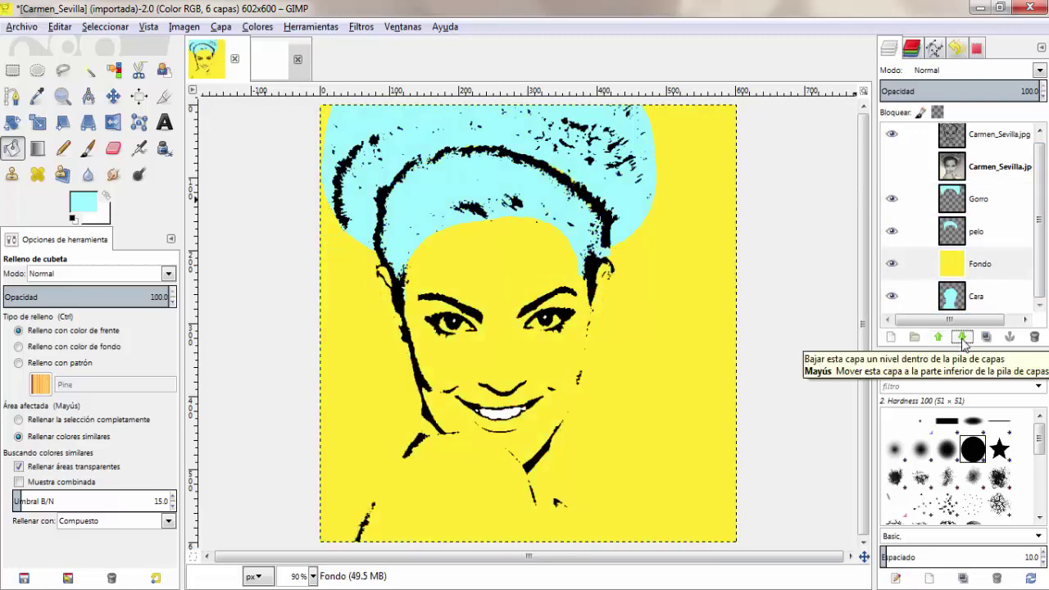
{"action": "left_click", "coordinate": [977, 268]}
{"action": "key", "text": "p"}
{"action": "left_click", "coordinate": [22, 27]}
{"action": "left_click", "coordinate": [39, 47]}
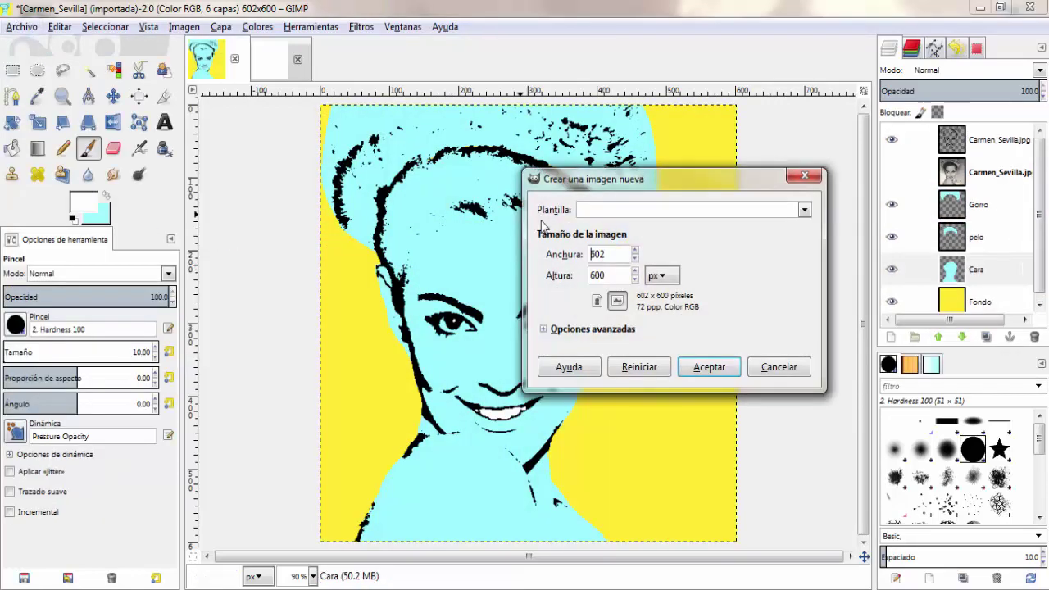
- Create a new 15×15 image and add an alpha channel to its Fondo layer
{"action": "double_click", "coordinate": [596, 276]}
{"action": "type", "text": "15"}
{"action": "key", "text": "Return"}
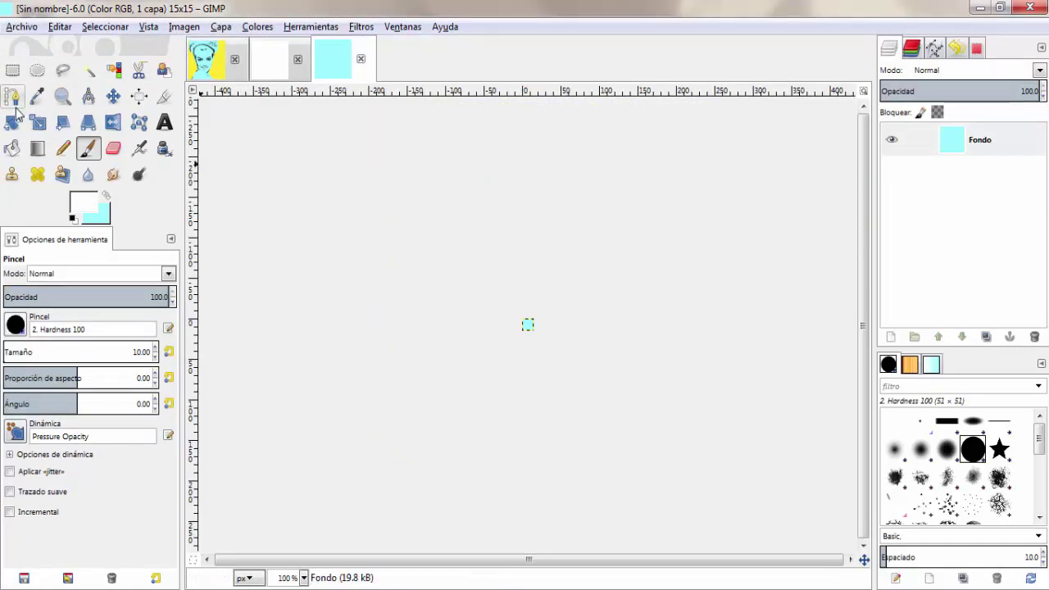
{"action": "right_click", "coordinate": [964, 146]}
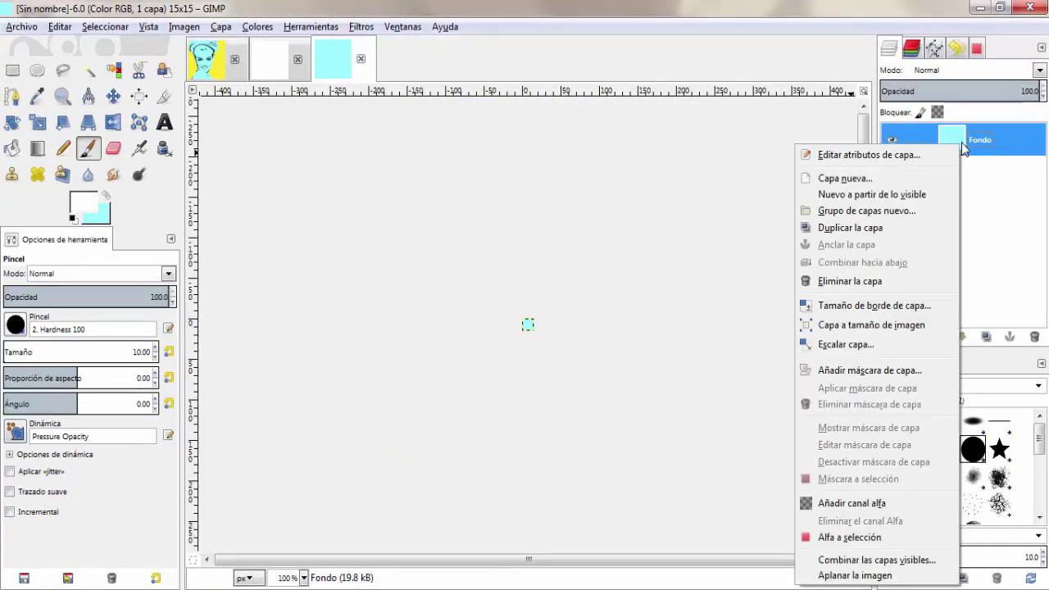
{"action": "left_click", "coordinate": [853, 504]}
- Zoom the tile to 200% and erase it entirely to transparency
{"action": "left_click", "coordinate": [113, 148]}
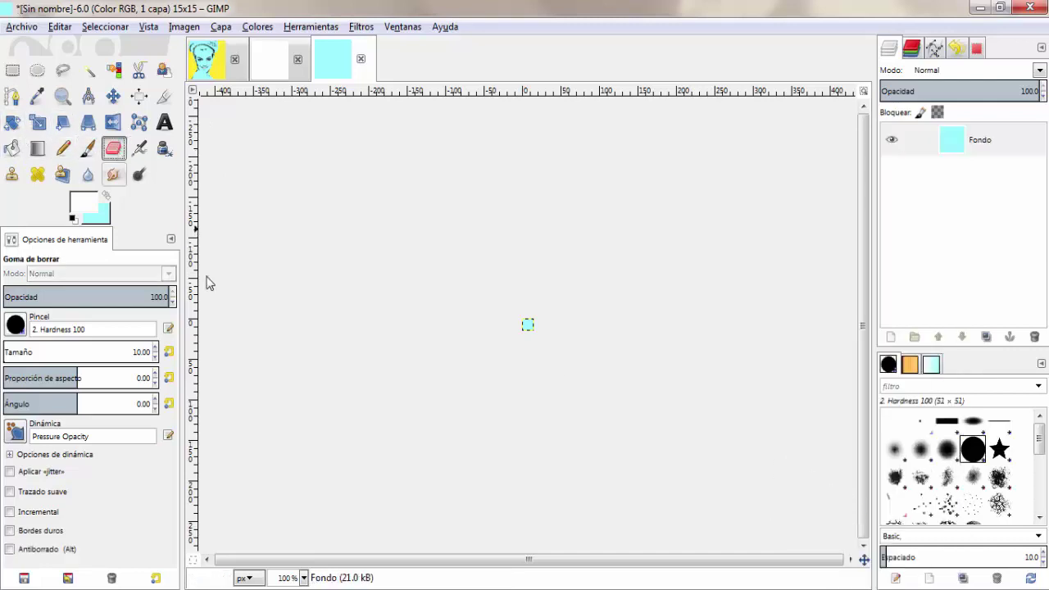
{"action": "left_click", "coordinate": [303, 578]}
{"action": "left_click", "coordinate": [297, 471]}
{"action": "left_click_drag", "start_coordinate": [517, 341], "coordinate": [508, 337]}
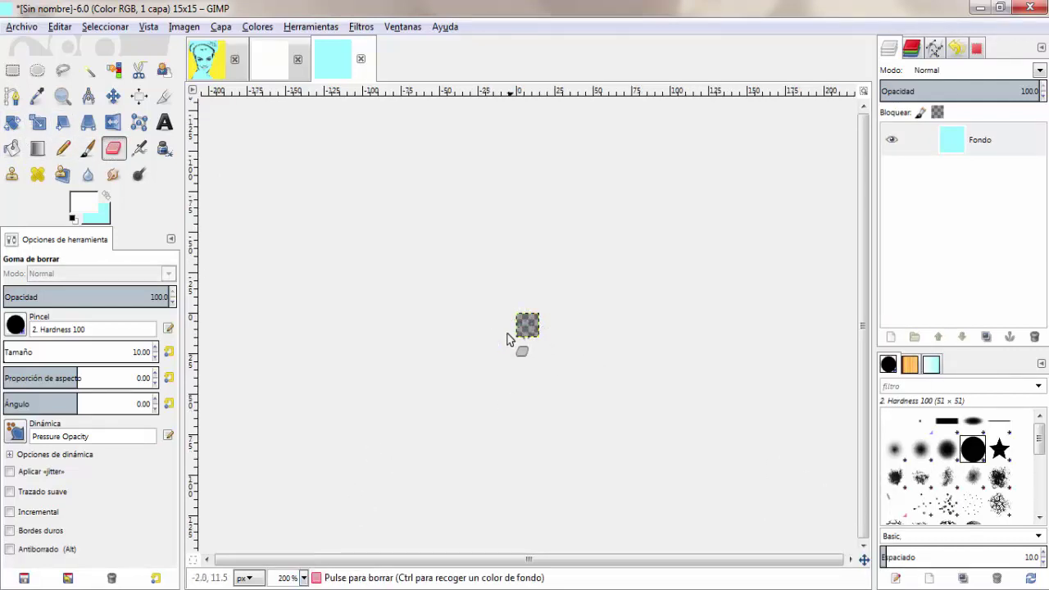
- At 400% zoom, paint a single white dot in the tile's centre with the Paintbrush
{"action": "left_click", "coordinate": [86, 204]}
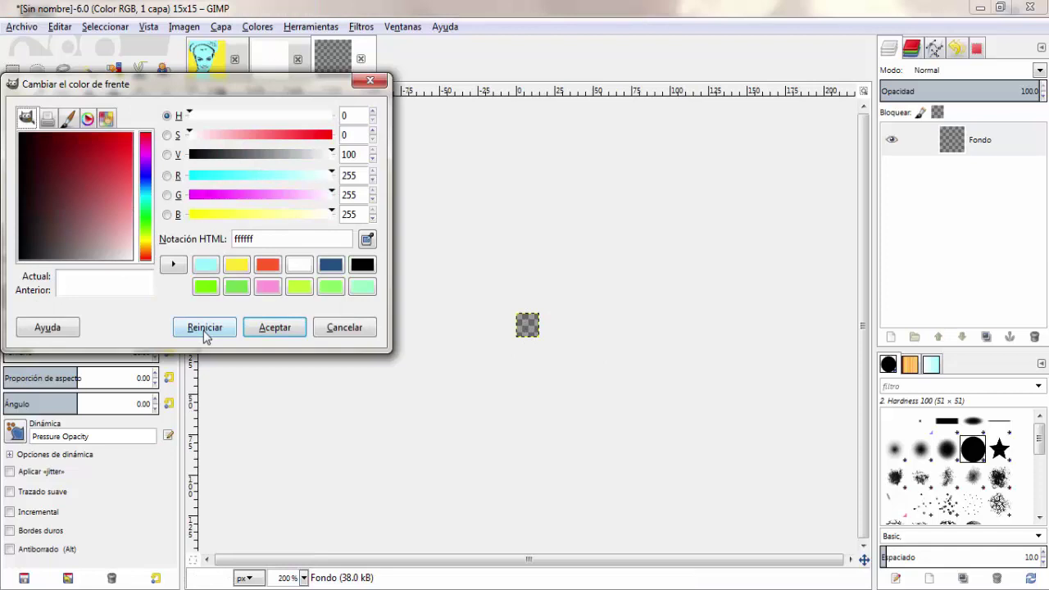
{"action": "left_click", "coordinate": [344, 332]}
{"action": "left_click", "coordinate": [88, 148]}
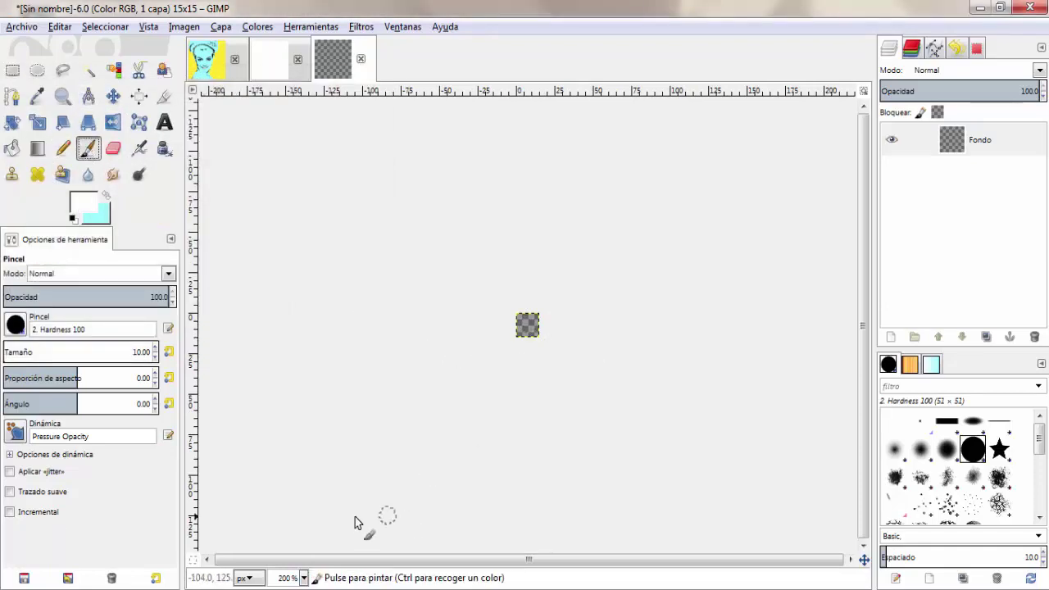
{"action": "left_click", "coordinate": [303, 578]}
{"action": "left_click", "coordinate": [291, 452]}
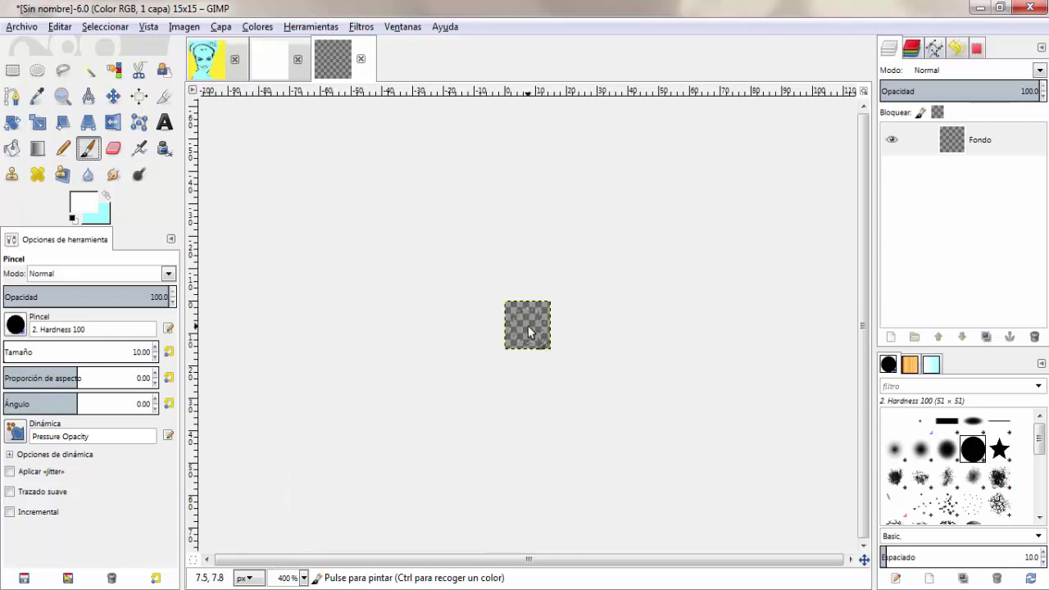
{"action": "key", "text": "shift+e"}
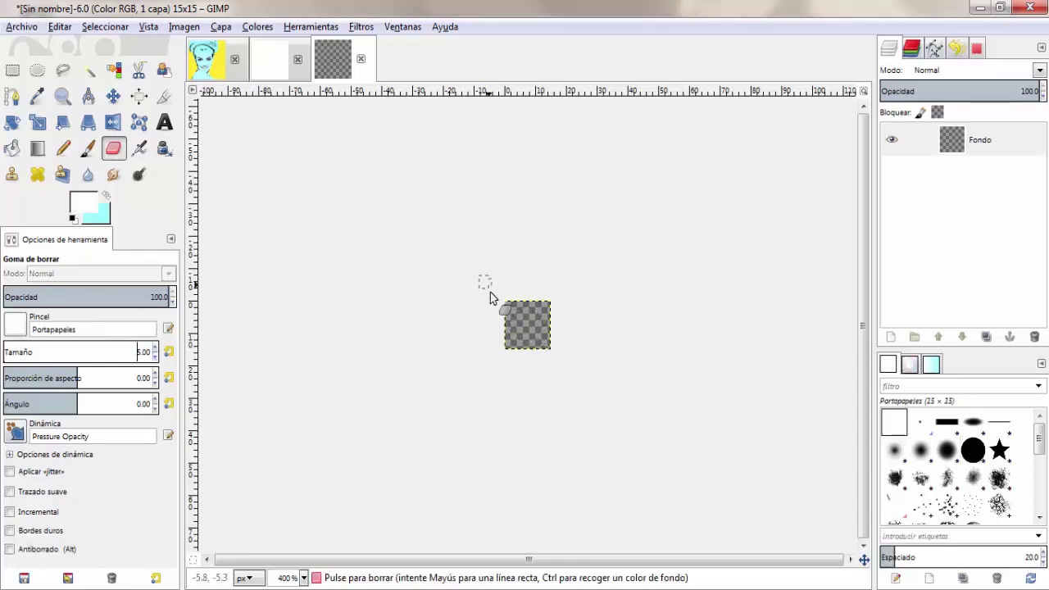
{"action": "key", "text": "p"}
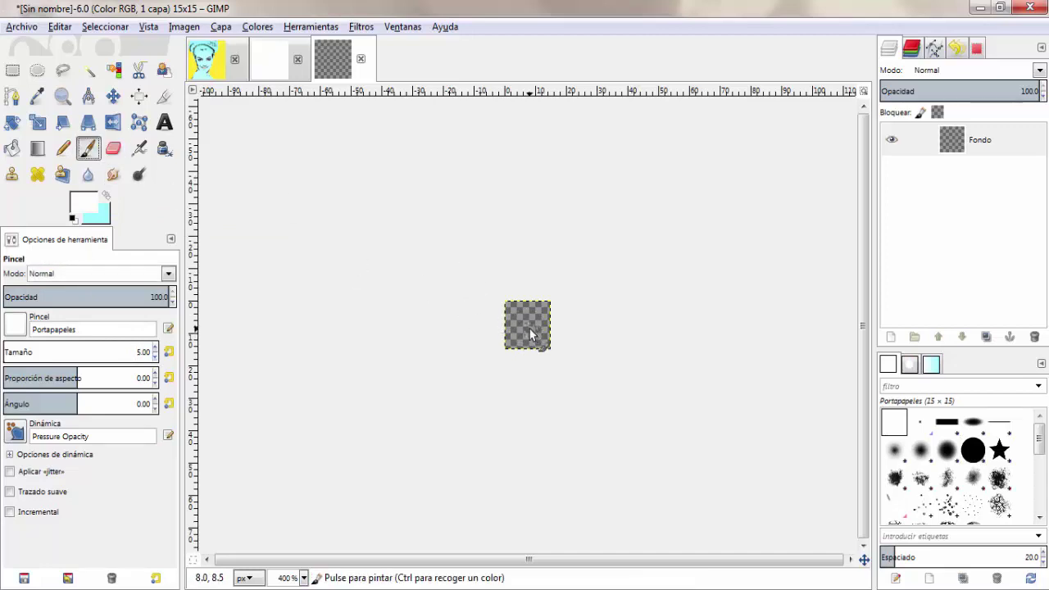
{"action": "left_click", "coordinate": [528, 325]}
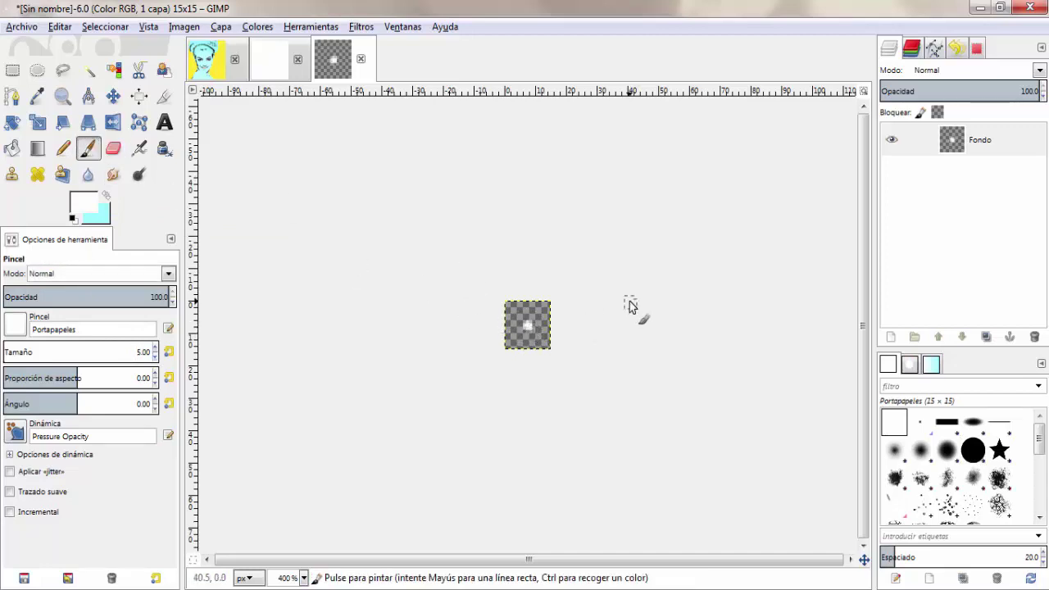
{"action": "left_click", "coordinate": [984, 141]}
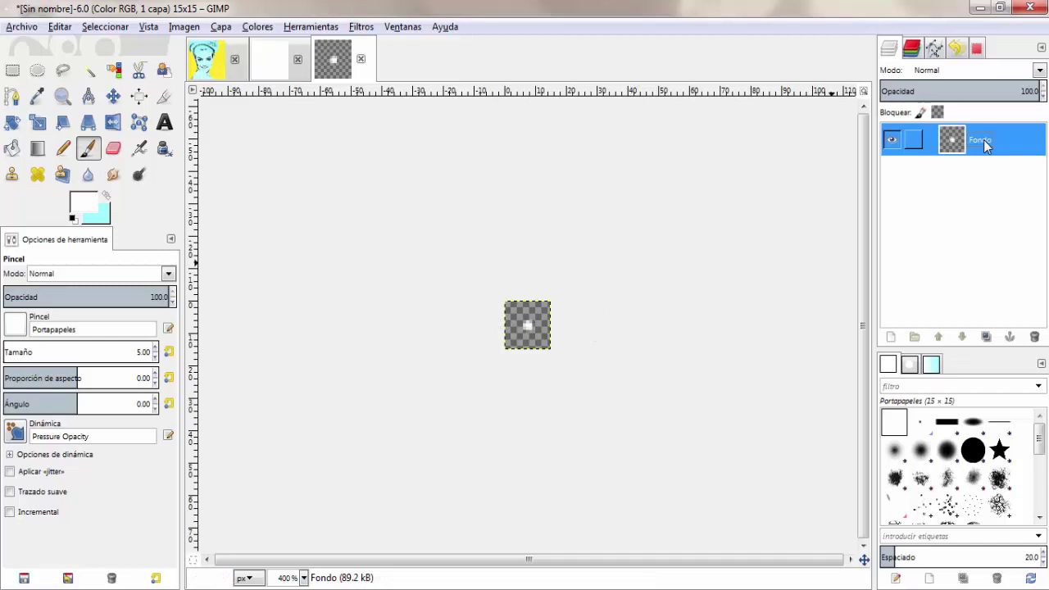
- Copy the dot tile, bucket-fill the portrait's face with the 'Portapapeles' pattern, and close the tile
{"action": "key", "text": "ctrl+c"}
{"action": "left_click", "coordinate": [209, 59]}
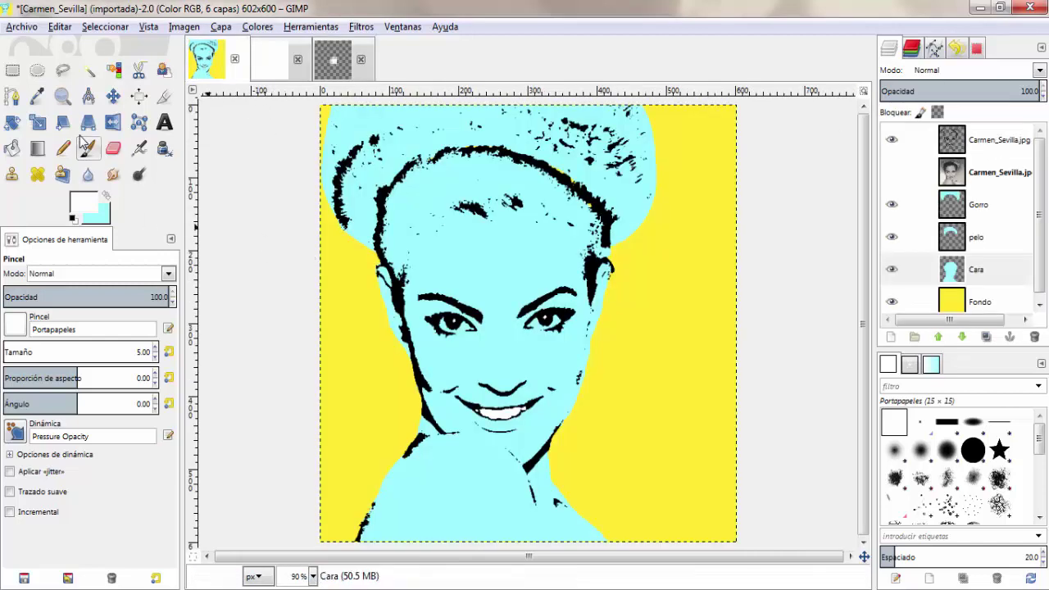
{"action": "left_click", "coordinate": [13, 149]}
{"action": "left_click", "coordinate": [40, 384]}
{"action": "left_click", "coordinate": [36, 143]}
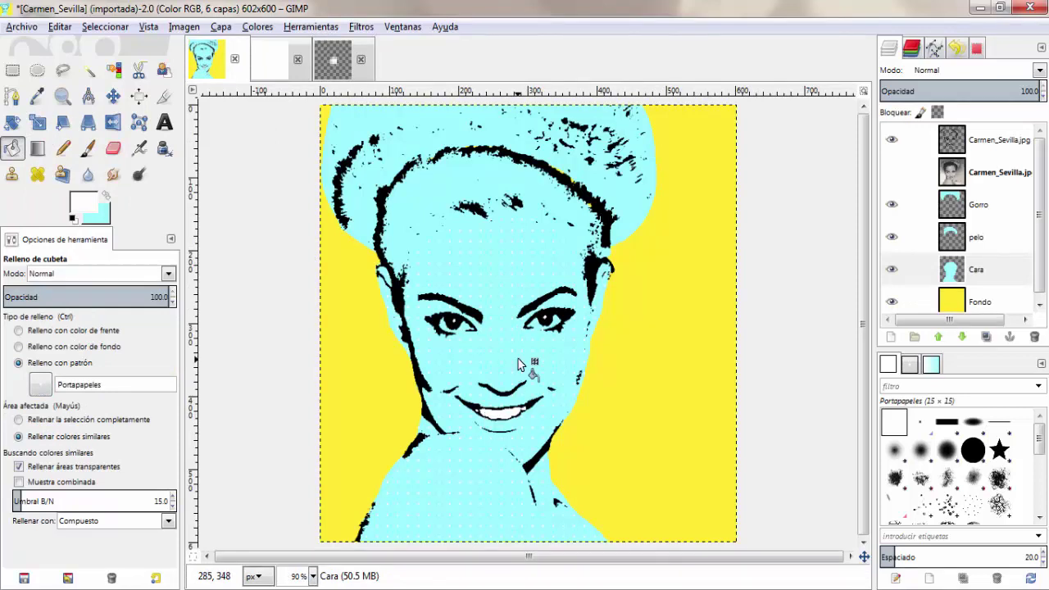
{"action": "left_click", "coordinate": [313, 577]}
{"action": "left_click", "coordinate": [299, 462]}
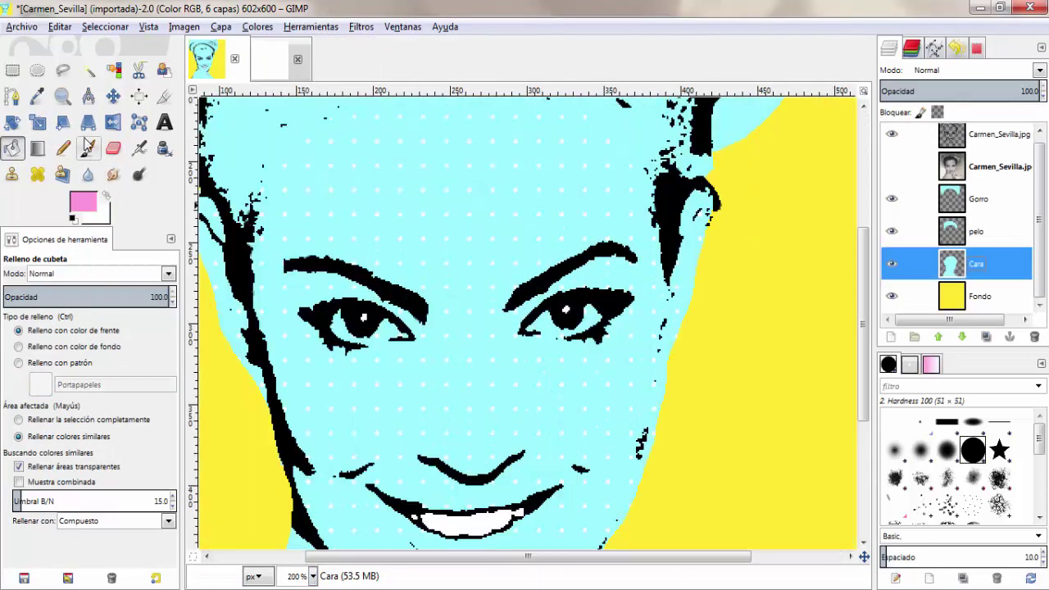
{"action": "left_click", "coordinate": [113, 149]}
- Erase the eye areas on the Cara face layer and the Fondo layer
{"action": "left_click", "coordinate": [983, 296]}
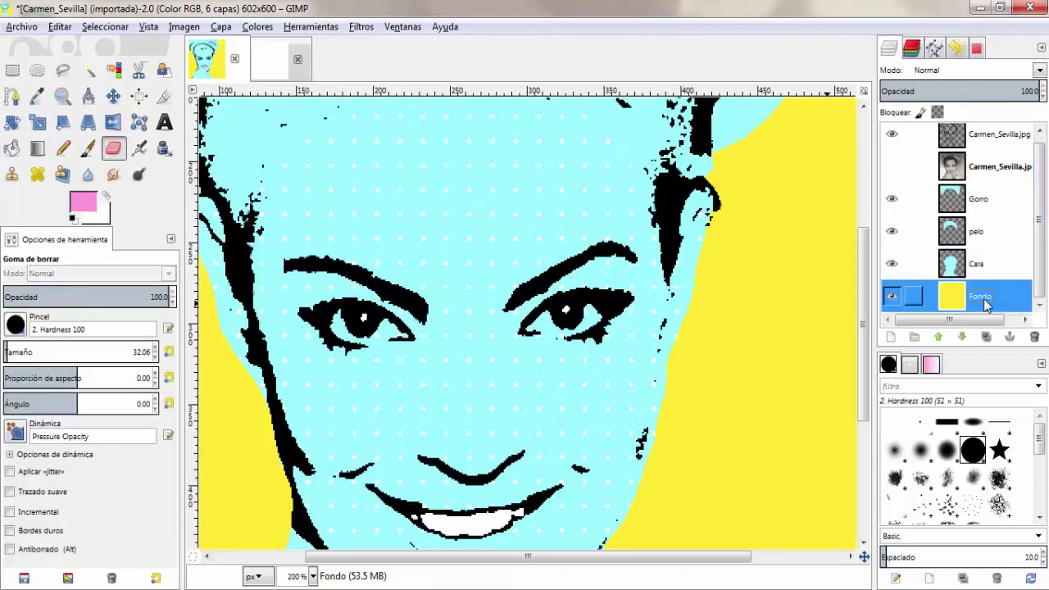
{"action": "left_click", "coordinate": [984, 264]}
{"action": "scroll", "coordinate": [156, 353], "scroll_direction": "down", "scroll_amount": 7}
{"action": "mouse_move", "coordinate": [328, 321]}
{"action": "left_mouse_down"}
{"action": "mouse_move", "coordinate": [361, 335]}
{"action": "mouse_move", "coordinate": [387, 324]}
{"action": "left_mouse_up"}
{"action": "scroll", "coordinate": [156, 352], "scroll_direction": "down", "scroll_amount": 15}
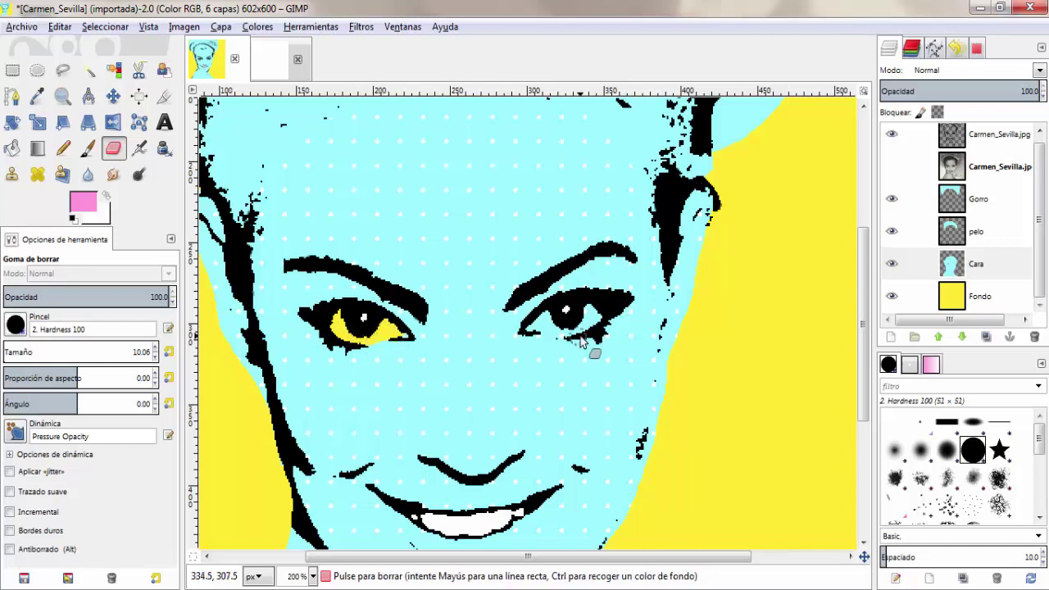
{"action": "left_click_drag", "start_coordinate": [568, 327], "coordinate": [564, 314]}
{"action": "left_click", "coordinate": [980, 296]}
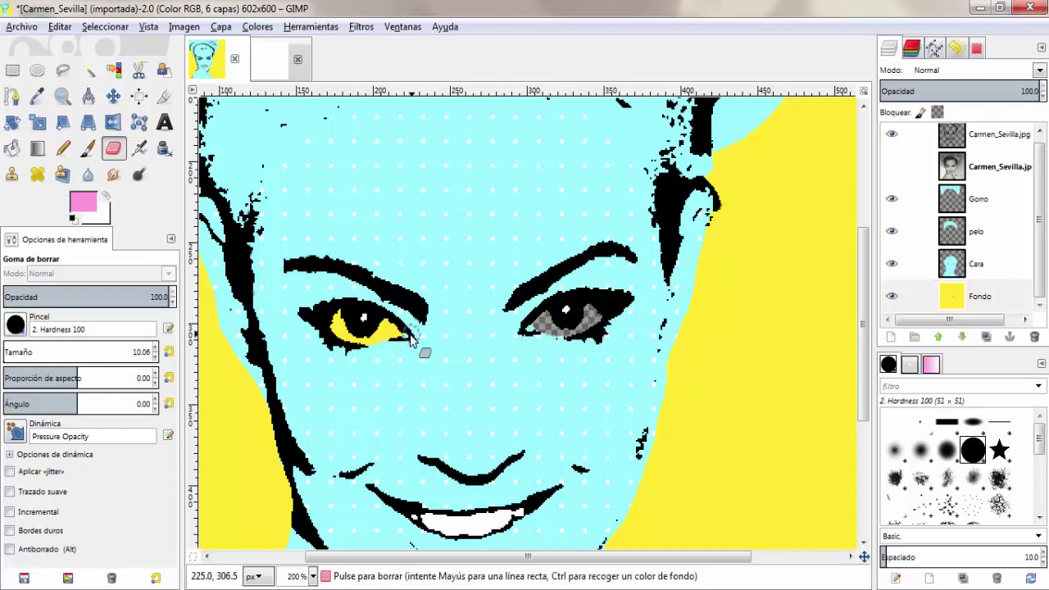
{"action": "left_click_drag", "start_coordinate": [413, 341], "coordinate": [336, 328]}
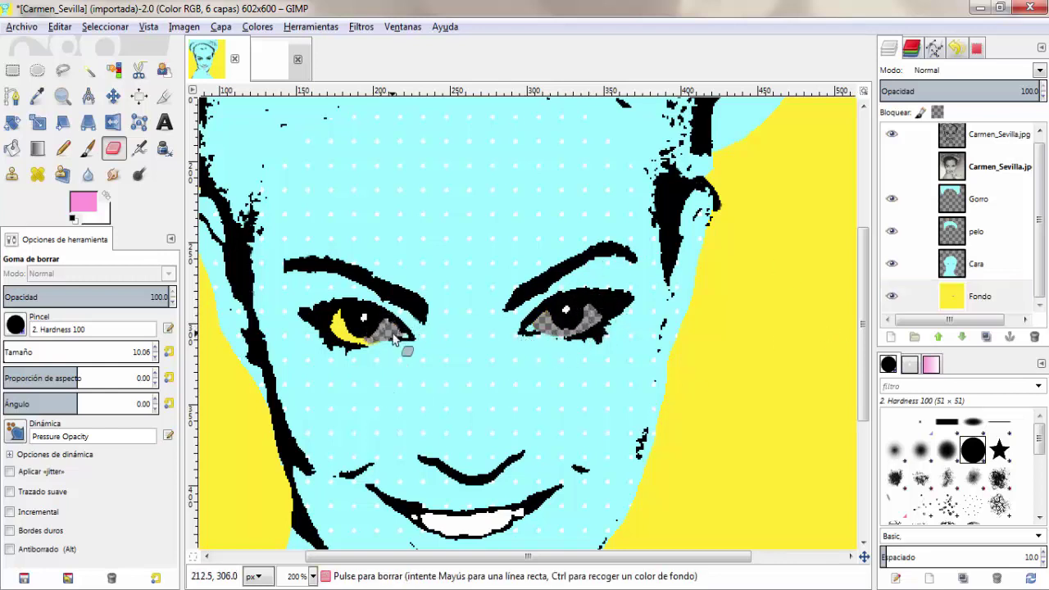
- Add a white-filled layer, move it below Fondo, and fit the image in the window
{"action": "left_click", "coordinate": [891, 337]}
{"action": "left_click", "coordinate": [187, 227]}
{"action": "left_click", "coordinate": [272, 304]}
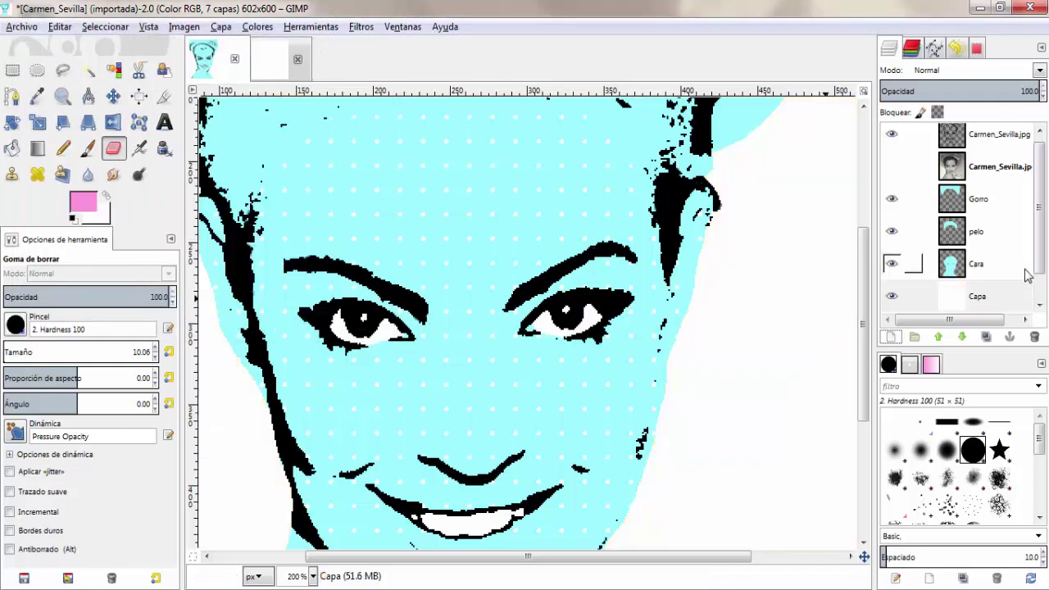
{"action": "scroll", "coordinate": [1028, 276], "scroll_direction": "down", "scroll_amount": 1}
{"action": "left_click", "coordinate": [963, 337]}
{"action": "scroll", "coordinate": [511, 305], "scroll_direction": "down", "scroll_amount": 1}
{"action": "scroll", "coordinate": [369, 459], "scroll_direction": "down", "scroll_amount": 3}
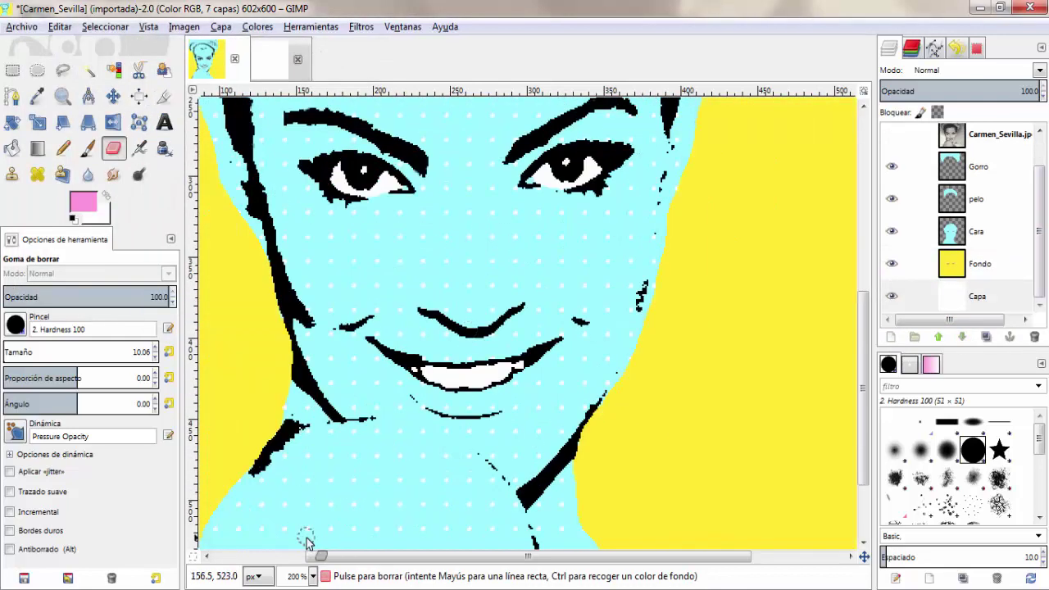
{"action": "key", "text": "shift+ctrl+j"}
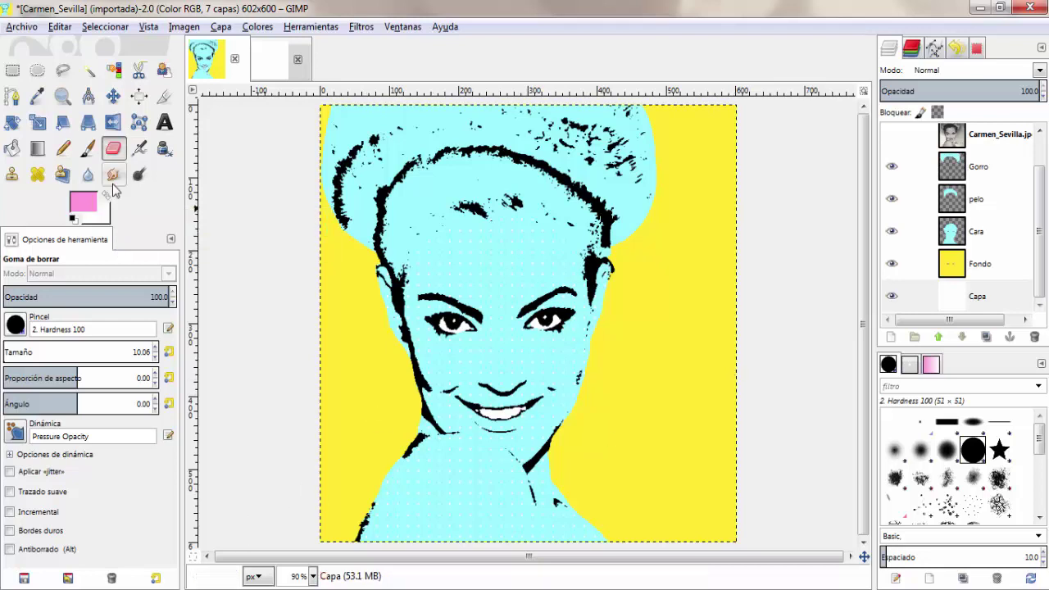
- Bucket-fill the Fondo background cyan and the Cara face pale pink
{"action": "left_click", "coordinate": [83, 202]}
{"action": "left_click", "coordinate": [264, 330]}
{"action": "left_click", "coordinate": [979, 264]}
{"action": "key", "text": "shift+b"}
{"action": "left_click", "coordinate": [706, 384]}
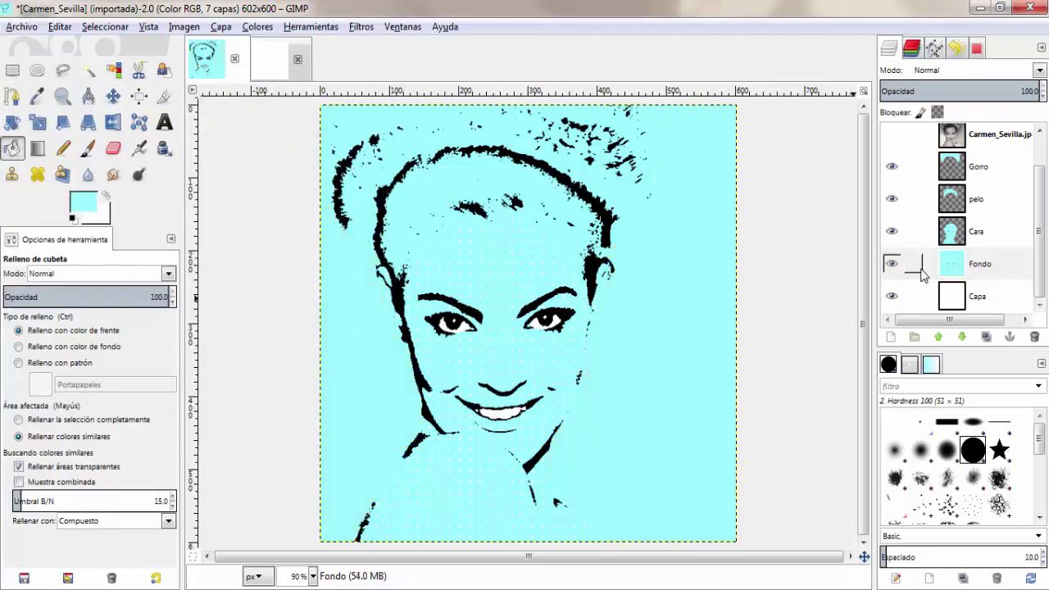
{"action": "left_click", "coordinate": [976, 231]}
{"action": "left_click", "coordinate": [83, 202]}
{"action": "left_click", "coordinate": [237, 264]}
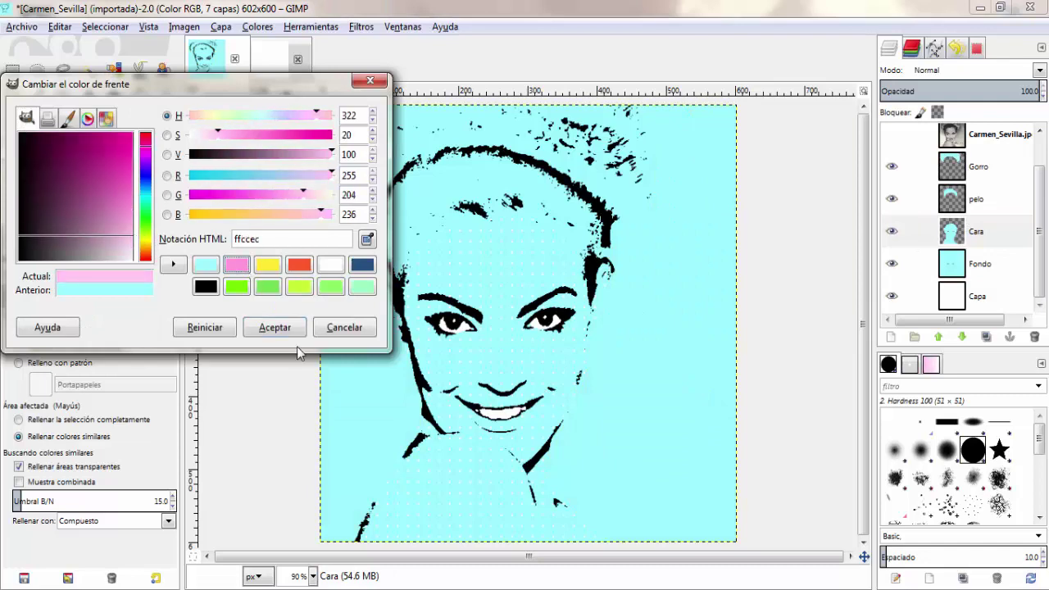
{"action": "left_click", "coordinate": [279, 328]}
{"action": "left_click", "coordinate": [507, 365]}
- Bucket-fill the pelo hair yellow and the Gorro cap light grey
{"action": "left_click", "coordinate": [976, 199]}
{"action": "left_click", "coordinate": [83, 202]}
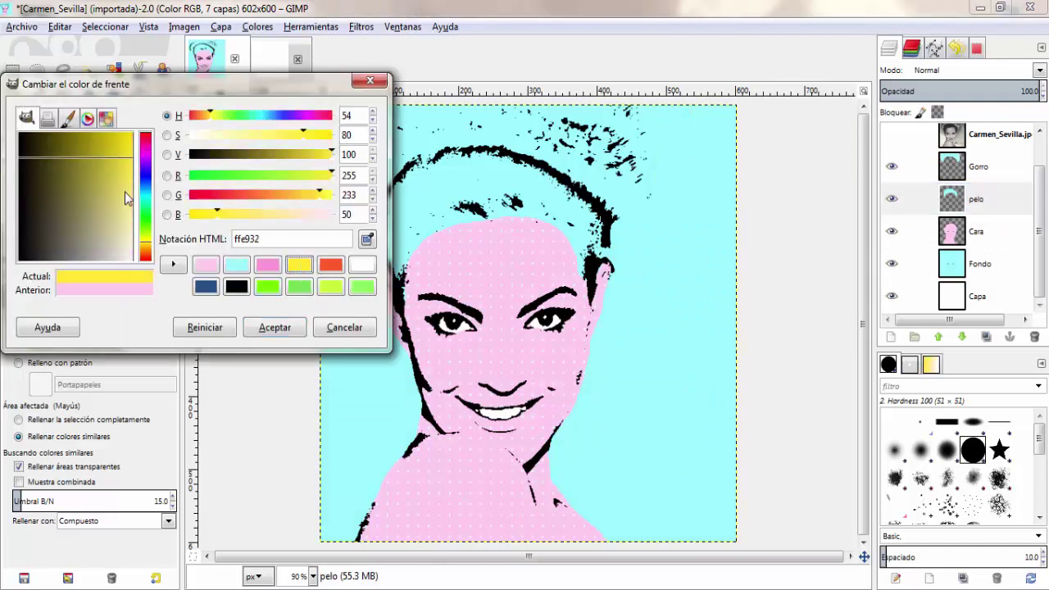
{"action": "left_click", "coordinate": [274, 326]}
{"action": "left_click", "coordinate": [492, 181]}
{"action": "left_click", "coordinate": [976, 166]}
{"action": "left_click", "coordinate": [94, 205]}
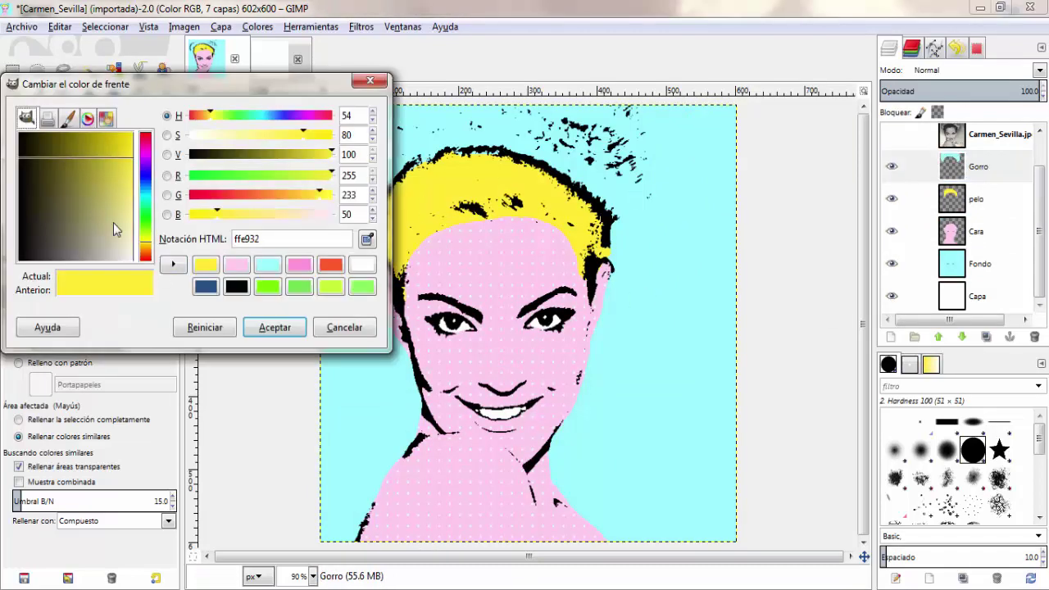
{"action": "left_click", "coordinate": [25, 123]}
{"action": "left_click", "coordinate": [272, 325]}
{"action": "left_click", "coordinate": [422, 146]}
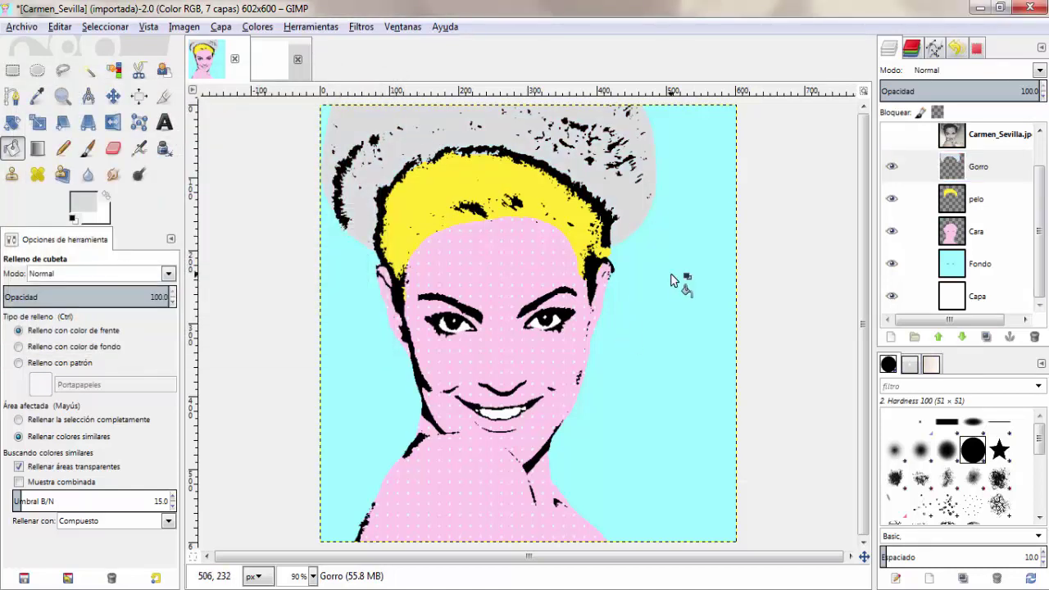
- Merge the visible layers into a single Capa layer and copy the merged portrait
{"action": "right_click", "coordinate": [924, 170]}
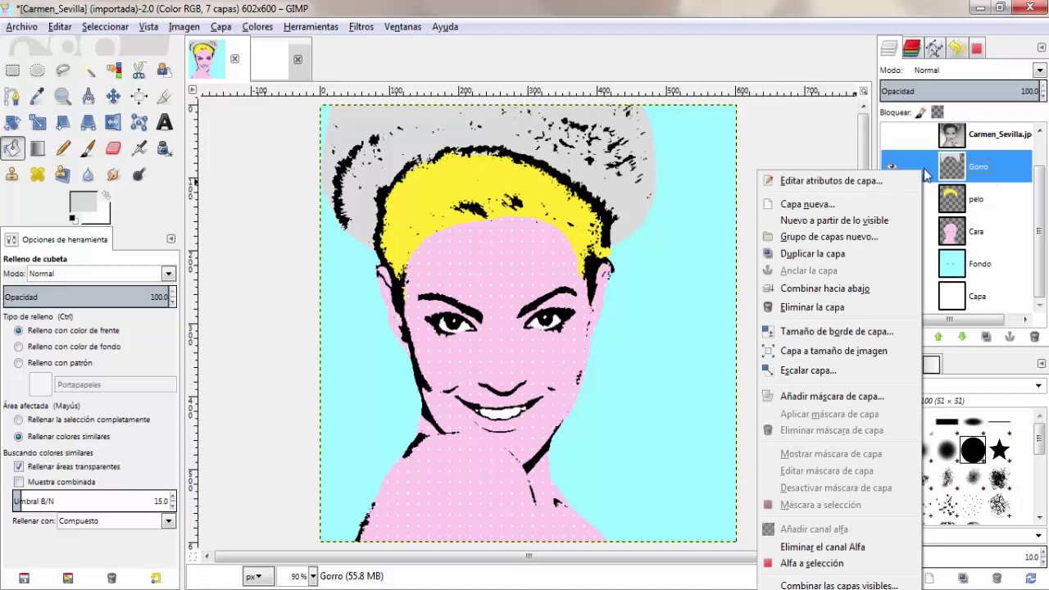
{"action": "left_click", "coordinate": [807, 585]}
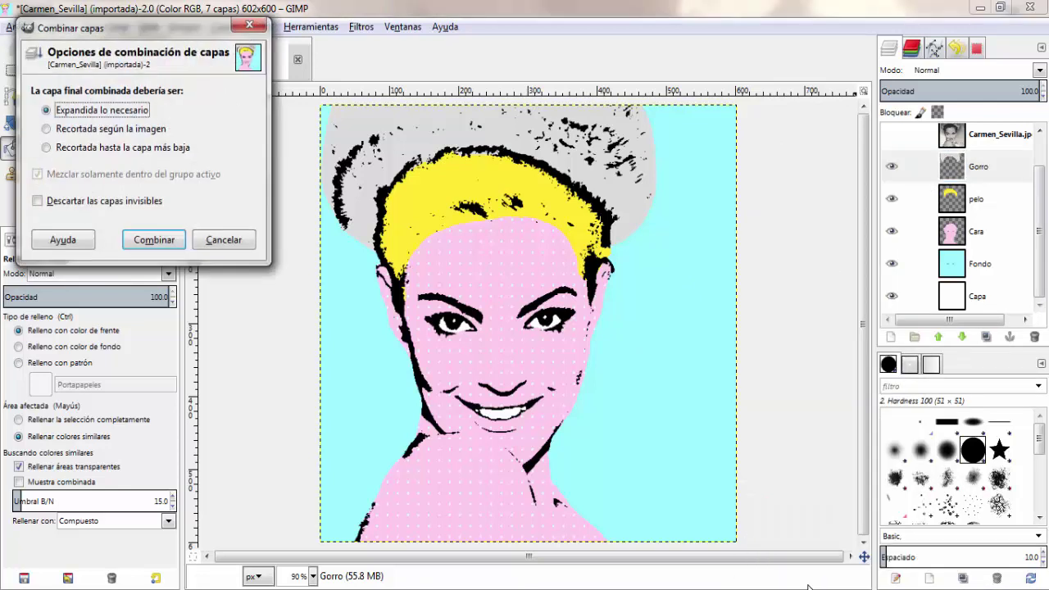
{"action": "left_click", "coordinate": [154, 240]}
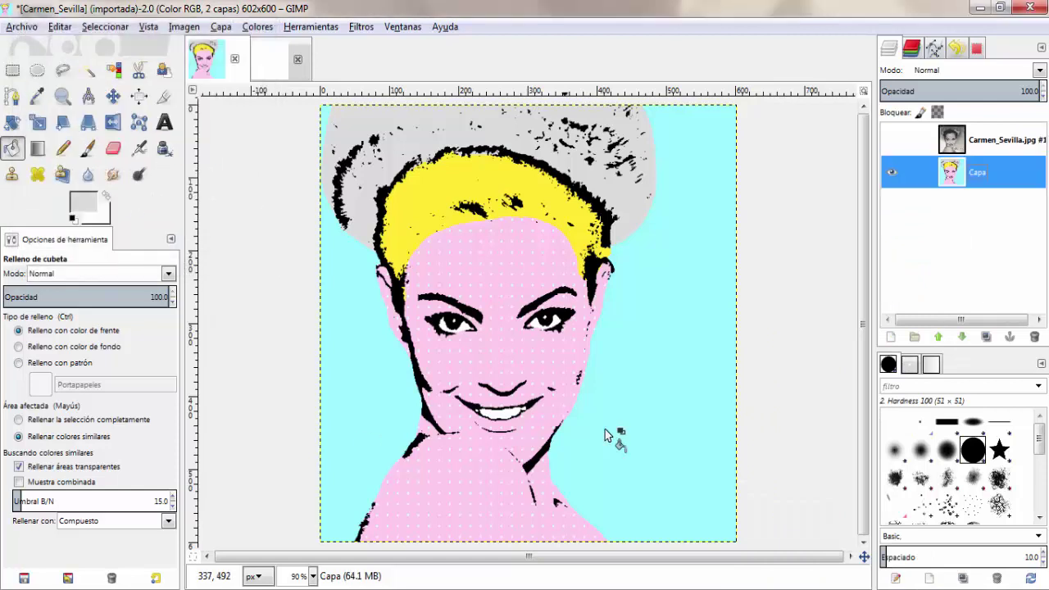
{"action": "key", "text": "ctrl+c"}
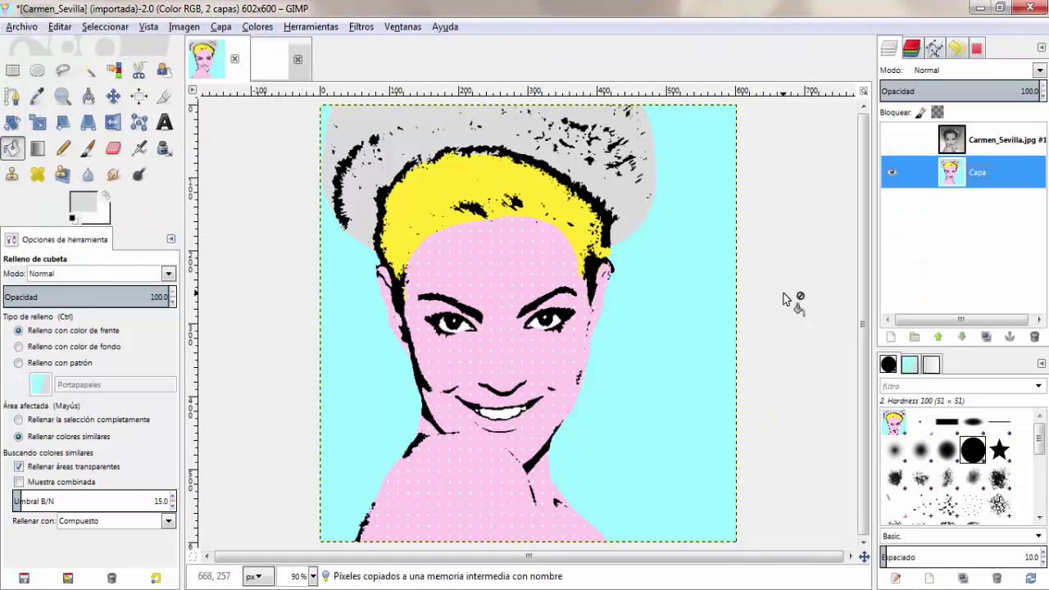
- Paste the portrait into the blank 1200×1200 image as a new layer in the top-left corner
{"action": "left_click", "coordinate": [262, 72]}
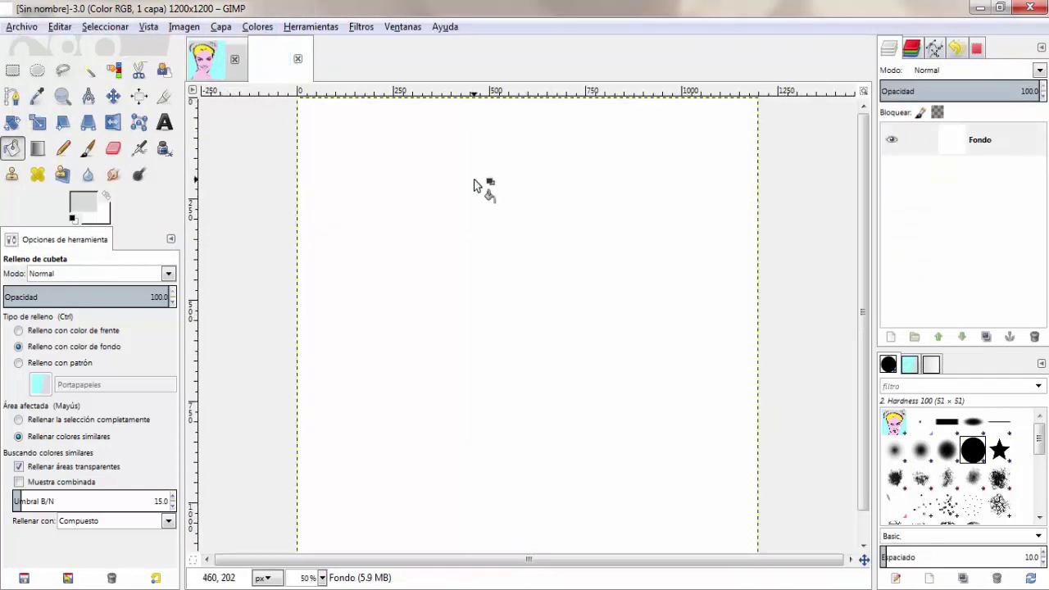
{"action": "key", "text": "ctrl+v"}
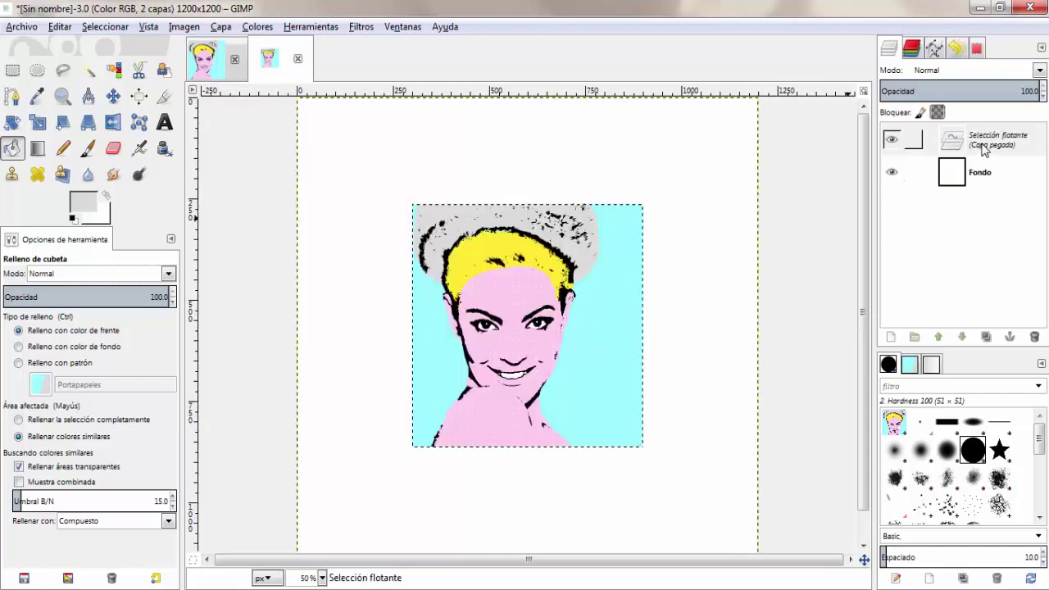
{"action": "right_click", "coordinate": [984, 147]}
{"action": "left_click", "coordinate": [878, 173]}
{"action": "key", "text": "m"}
{"action": "left_click_drag", "start_coordinate": [518, 318], "coordinate": [397, 208]}
- Add vertical and horizontal guides at the portrait's edges and align it against them
{"action": "left_click_drag", "start_coordinate": [189, 366], "coordinate": [528, 368]}
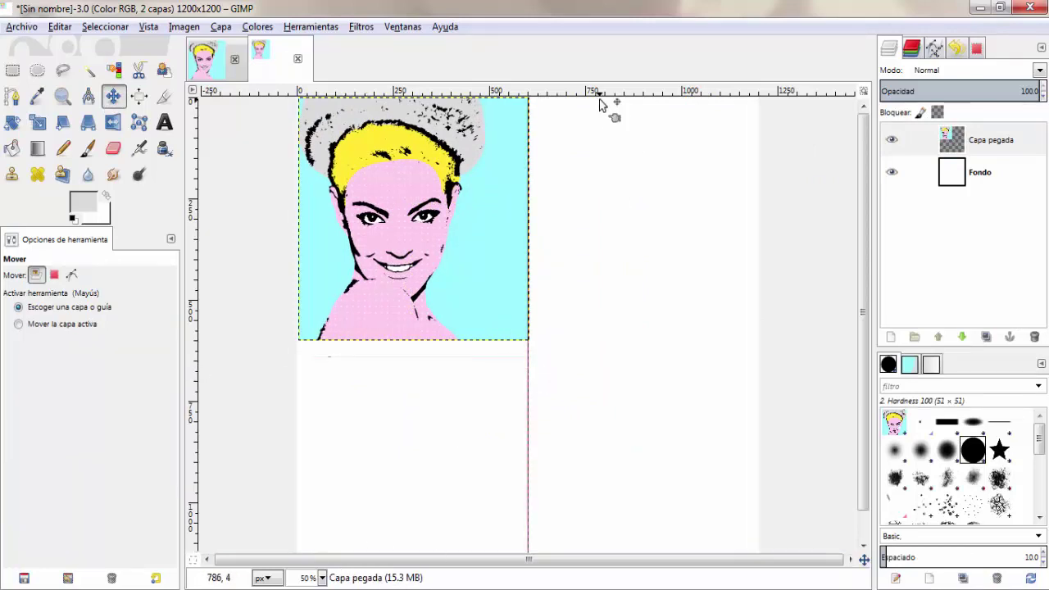
{"action": "left_click_drag", "start_coordinate": [600, 103], "coordinate": [591, 339]}
{"action": "left_click_drag", "start_coordinate": [346, 214], "coordinate": [344, 215]}
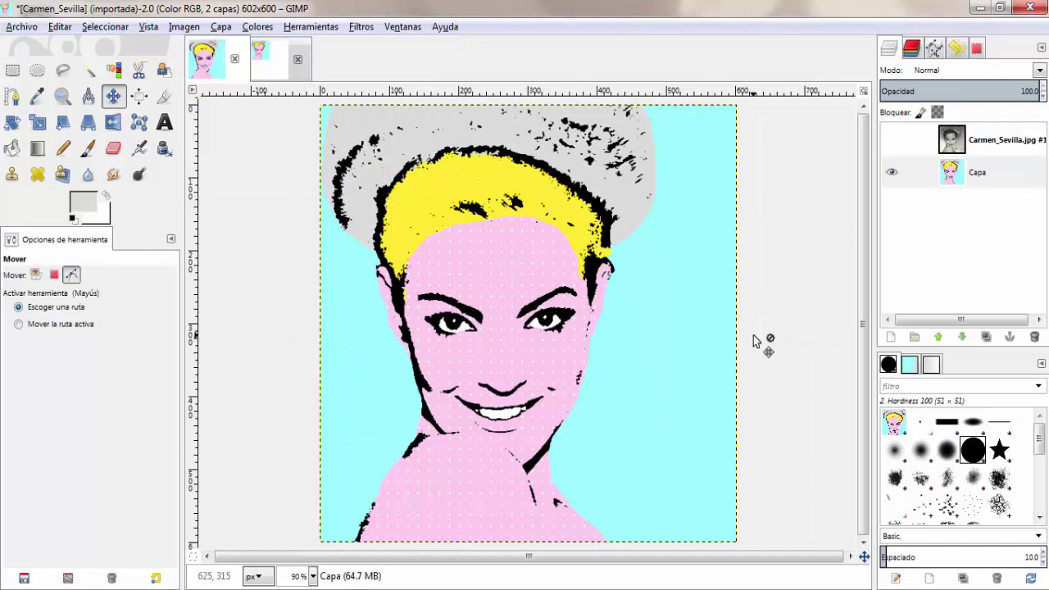
- Undo the merge to restore the separate layers and select the Fondo background layer
{"action": "key", "text": "ctrl+z"}
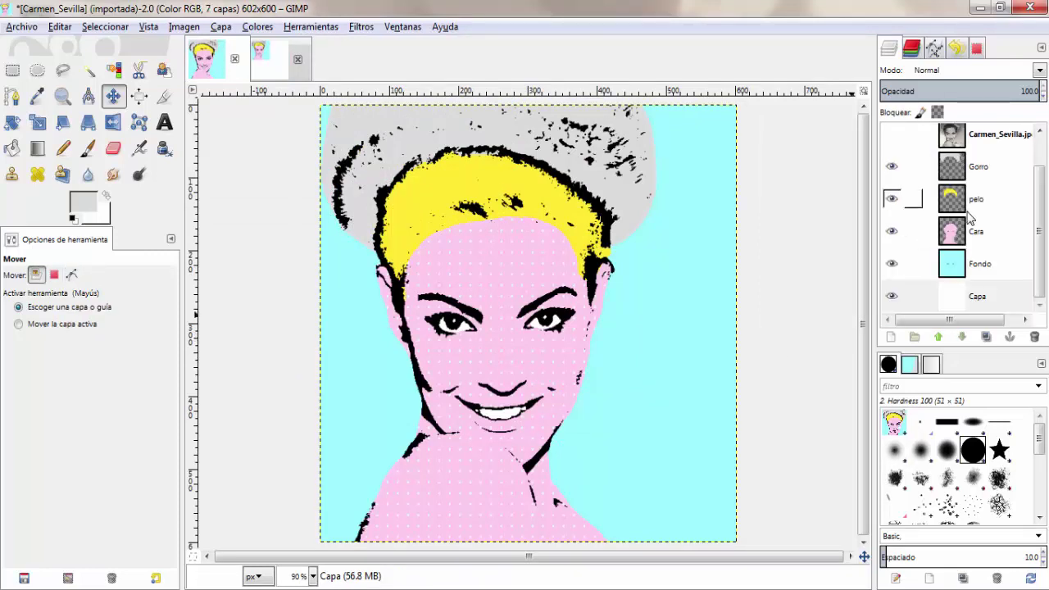
{"action": "scroll", "coordinate": [997, 249], "scroll_direction": "up", "scroll_amount": 1}
{"action": "scroll", "coordinate": [997, 249], "scroll_direction": "down", "scroll_amount": 1}
{"action": "left_click", "coordinate": [998, 270]}
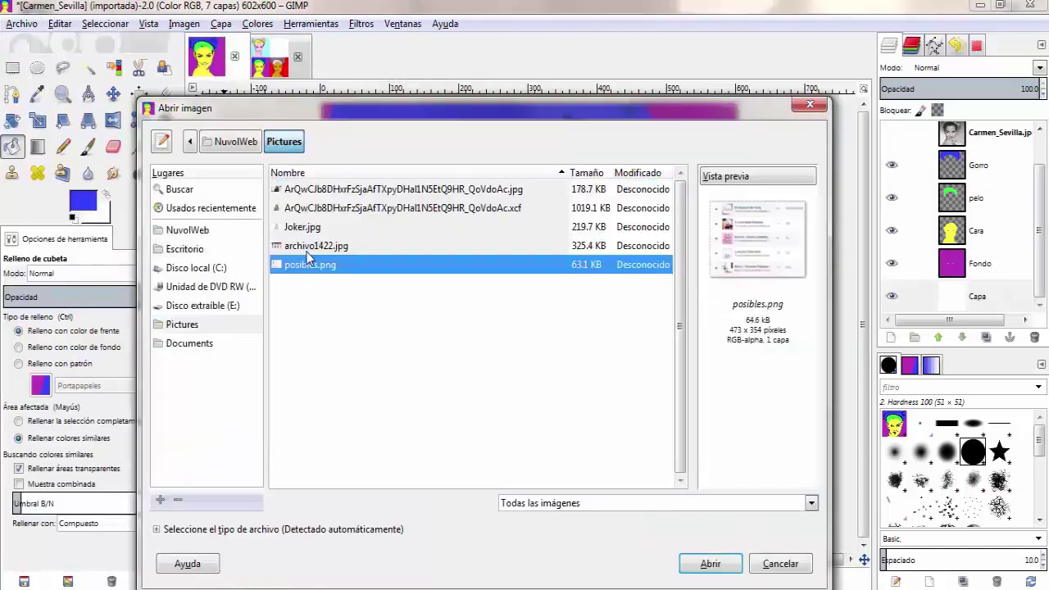
- Add the polka-dot image from the Desktop's Carmen Sevilla Pop folder as a new layer
{"action": "left_click", "coordinate": [184, 248]}
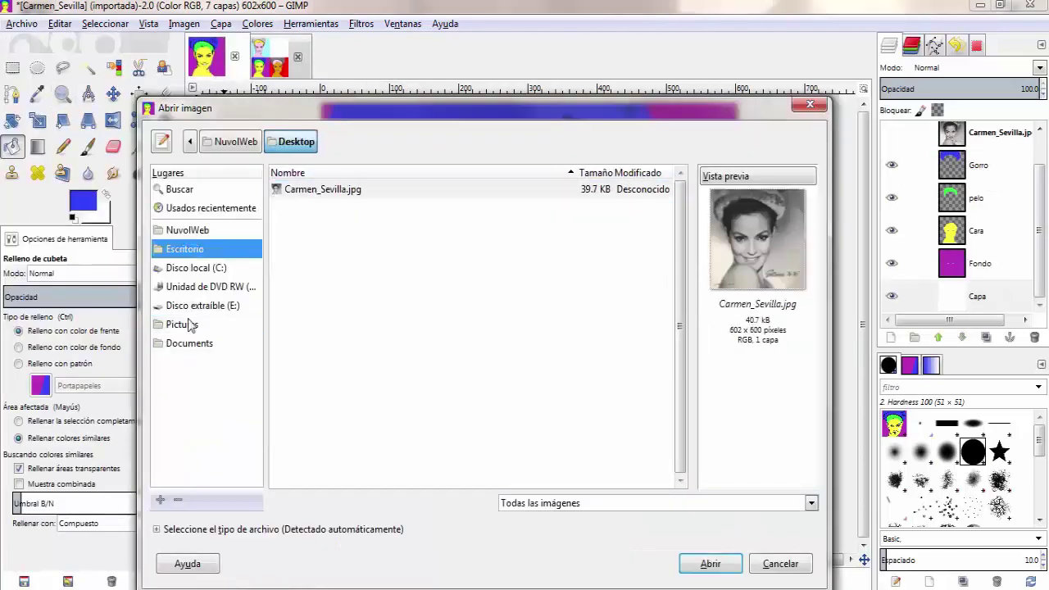
{"action": "double_click", "coordinate": [328, 190]}
{"action": "double_click", "coordinate": [316, 429]}
{"action": "key", "text": "shift+e"}
{"action": "type", "text": "200"}
{"action": "key", "text": "Return"}
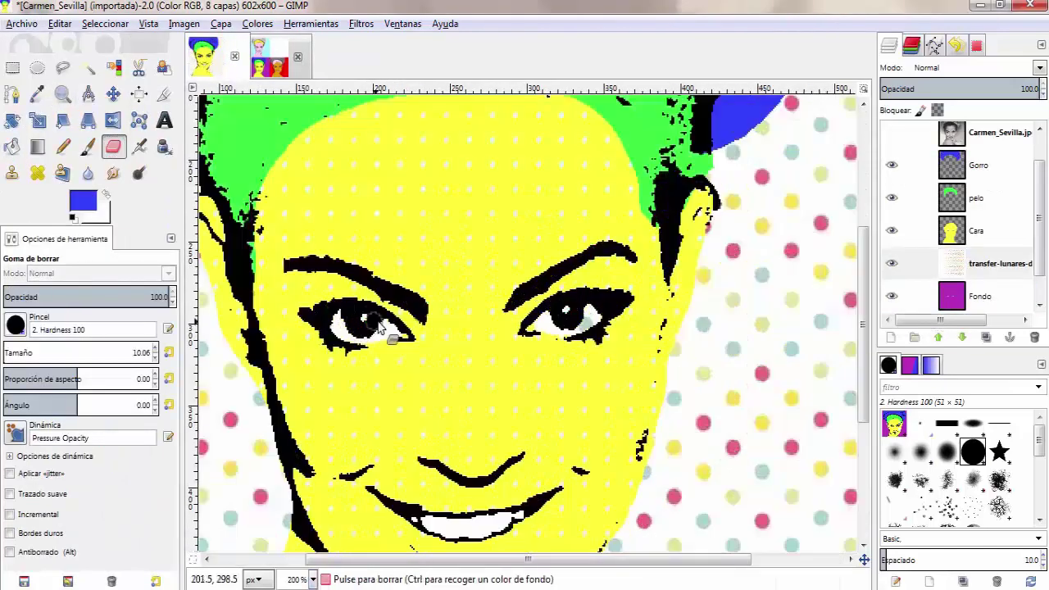
{"action": "left_click", "coordinate": [302, 492]}
- Sample teal, pink and yellow from the dots, then fill the hair pink and the hat yellow
{"action": "key", "text": "o"}
{"action": "left_click", "coordinate": [644, 332]}
{"action": "key", "text": "ctrl+comma"}
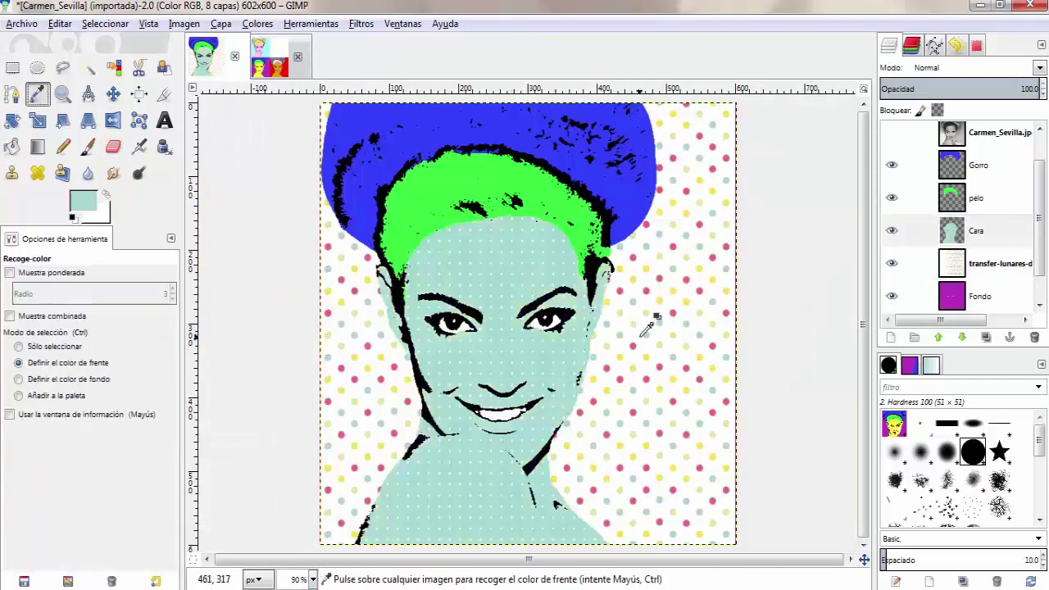
{"action": "left_click", "coordinate": [976, 198]}
{"action": "key", "text": "shift+b"}
{"action": "left_click", "coordinate": [492, 176]}
{"action": "left_click", "coordinate": [674, 364]}
{"action": "left_click", "coordinate": [979, 165]}
{"action": "left_click", "coordinate": [353, 147]}
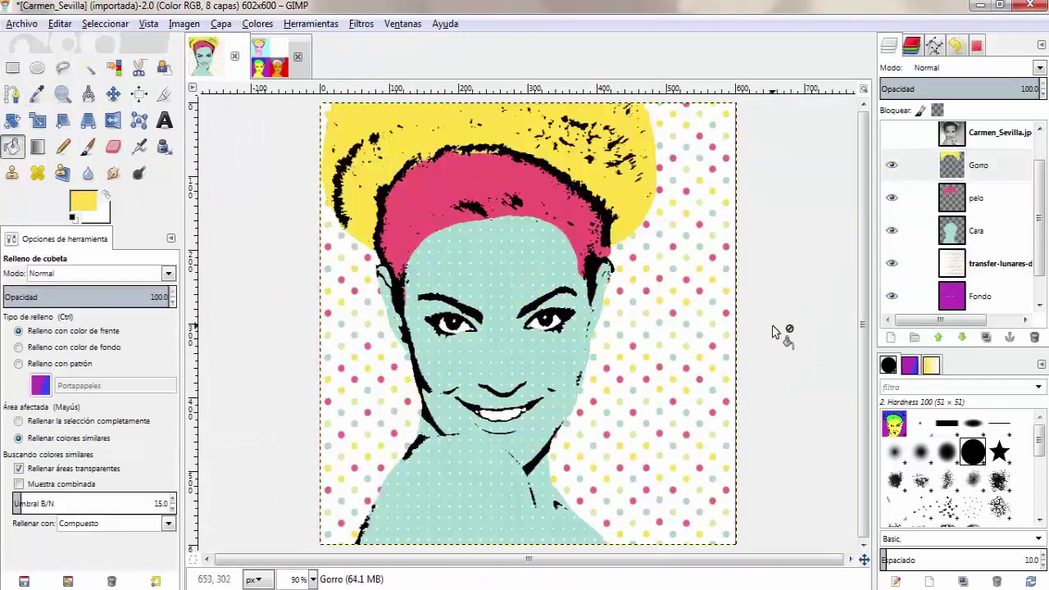
{"action": "key", "text": "p"}
{"action": "left_click", "coordinate": [461, 162], "text": "ctrl"}
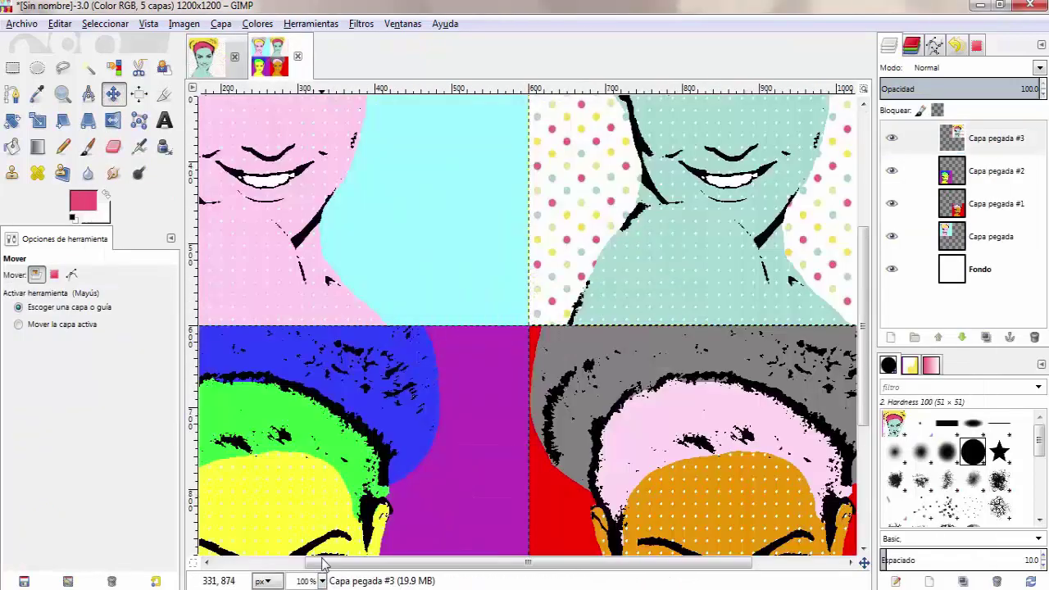
- Name the export NuvolCarmen and choose the Desktop as its folder
{"action": "key", "text": "ctrl+shift+j"}
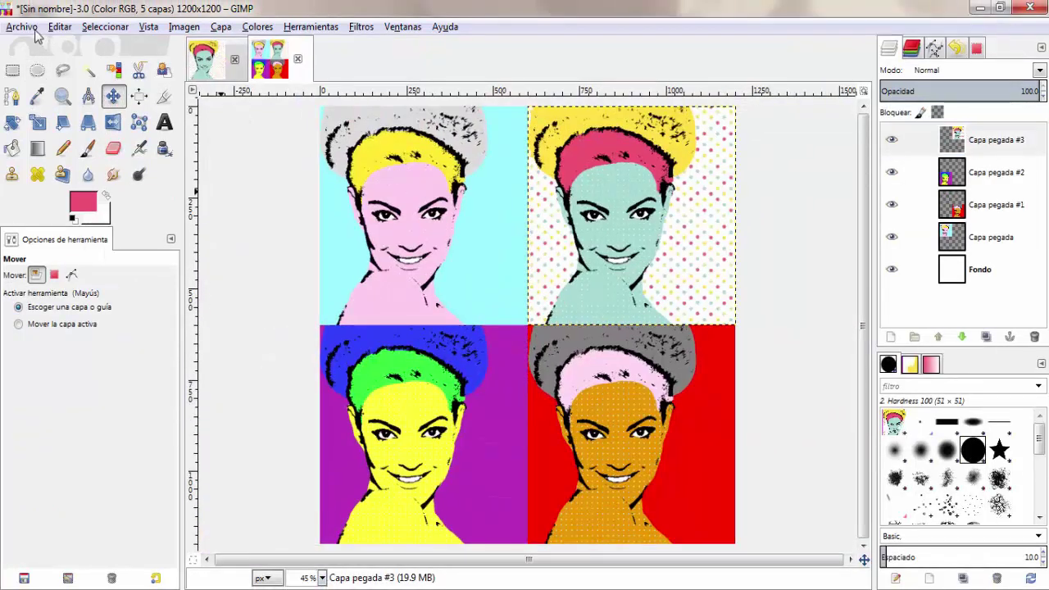
{"action": "left_click", "coordinate": [24, 27]}
{"action": "left_click", "coordinate": [57, 245]}
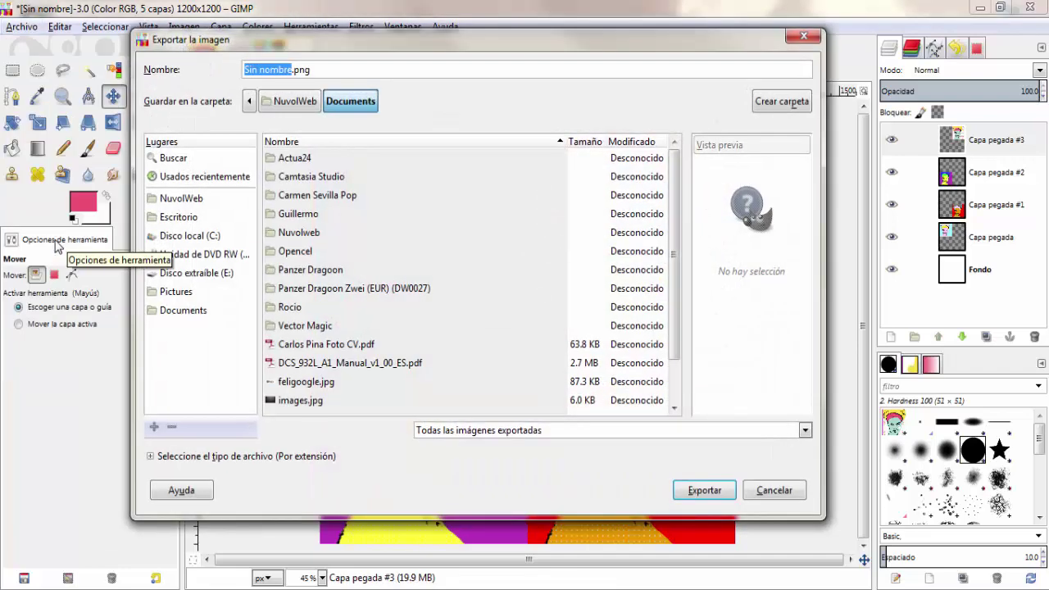
{"action": "type", "text": "NuvolCarmen"}
{"action": "left_click", "coordinate": [179, 218]}
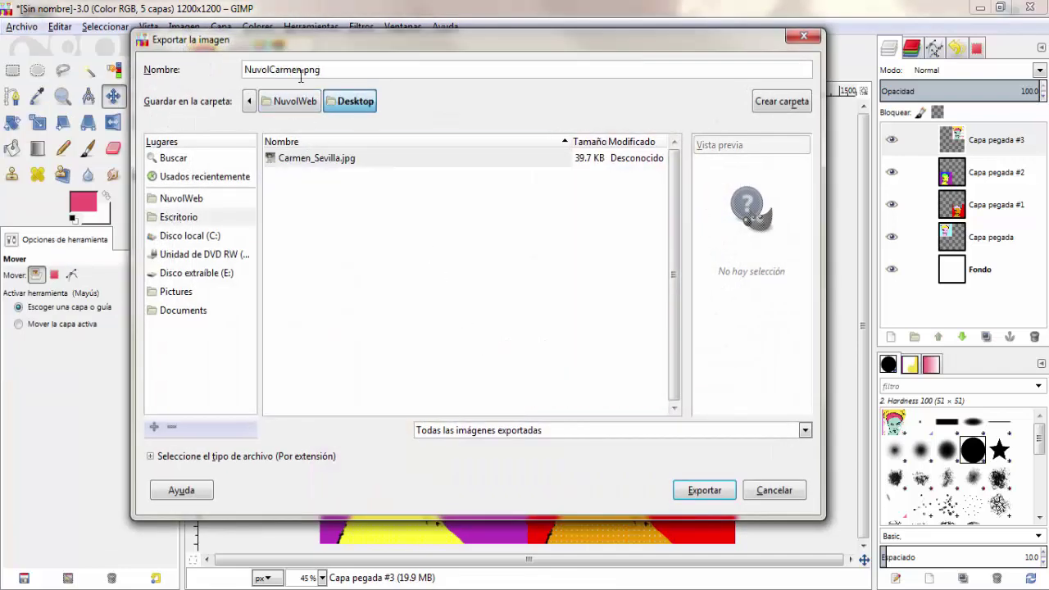
- Set the file type to JPEG and export at quality 100
{"action": "left_click", "coordinate": [227, 456]}
{"action": "scroll", "coordinate": [267, 434], "scroll_direction": "down", "scroll_amount": 5}
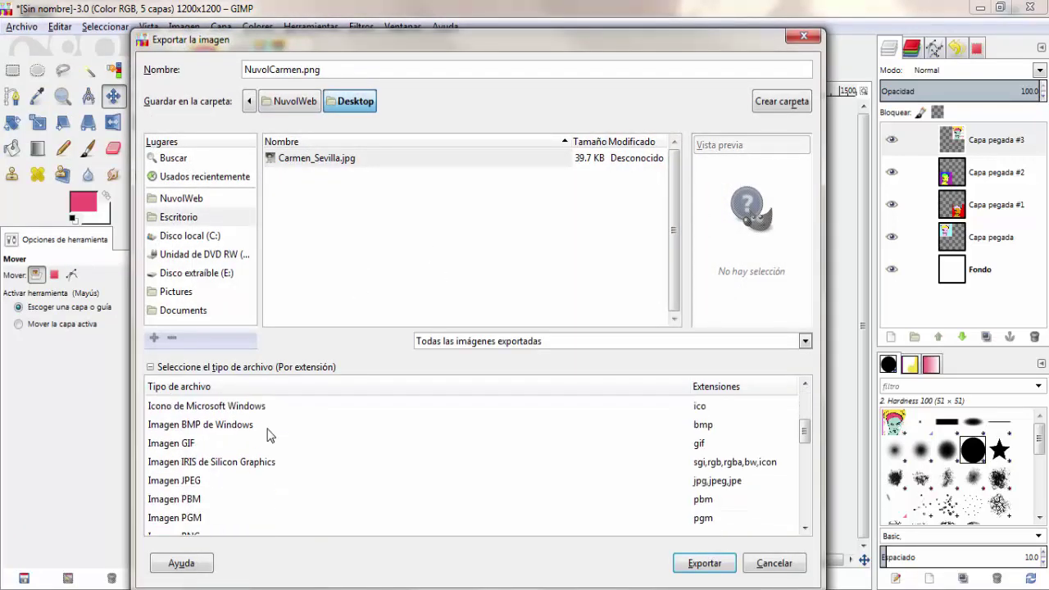
{"action": "left_click", "coordinate": [737, 458]}
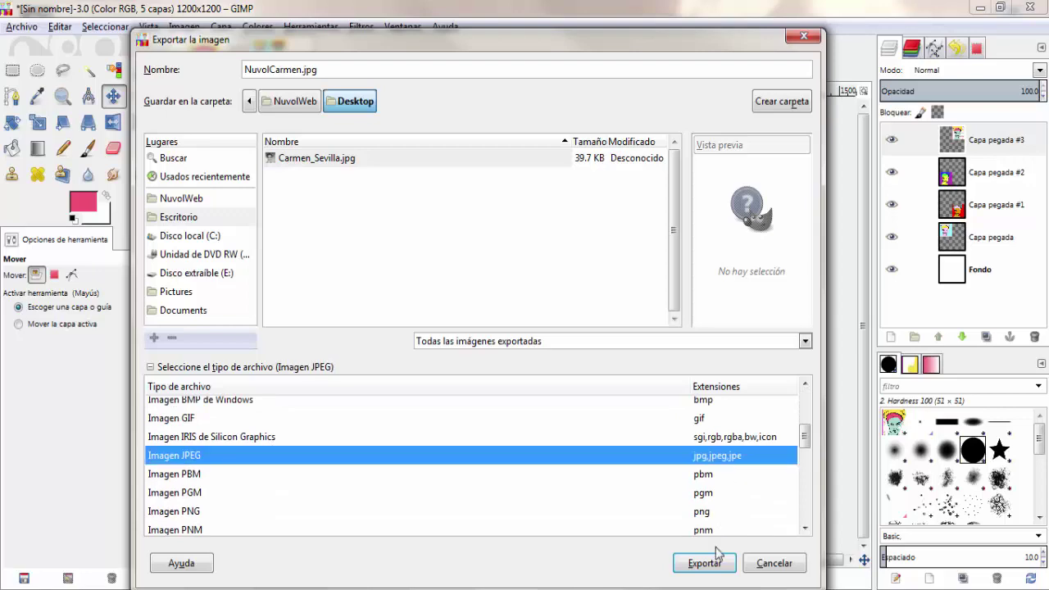
{"action": "left_click", "coordinate": [705, 564]}
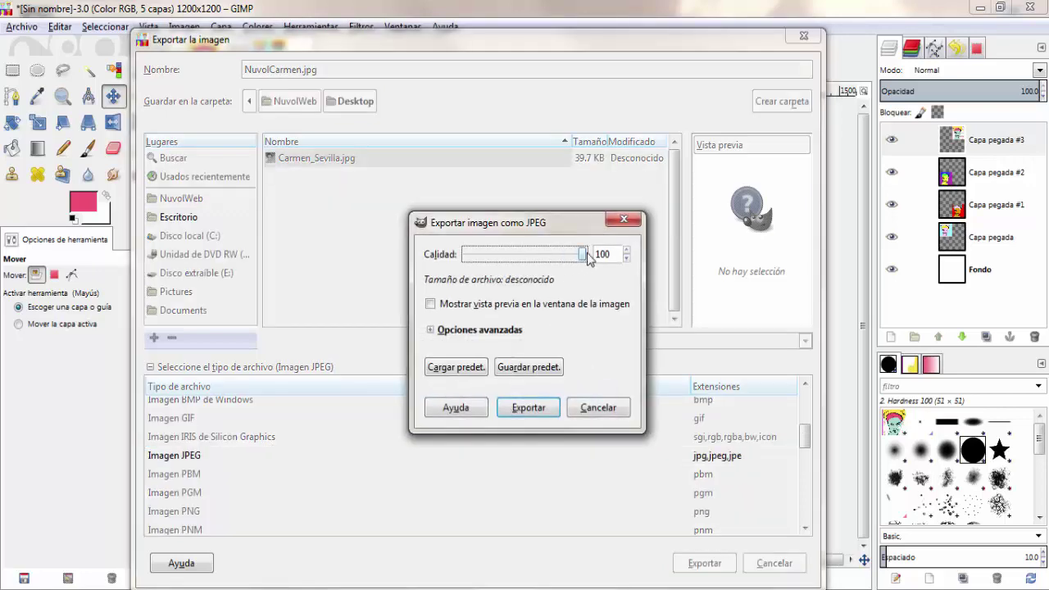
{"action": "left_click", "coordinate": [529, 407]}
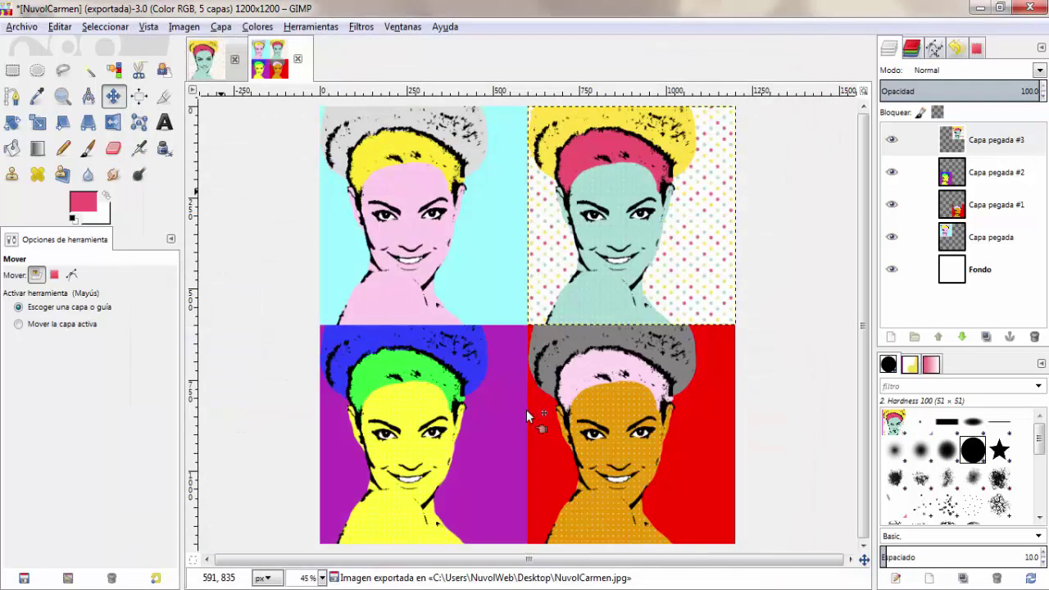
- Open NuvolCarmen.jpg and Carmen_Sevilla.jpg from the desktop in Photo Viewer
{"action": "left_click", "coordinate": [982, 7]}
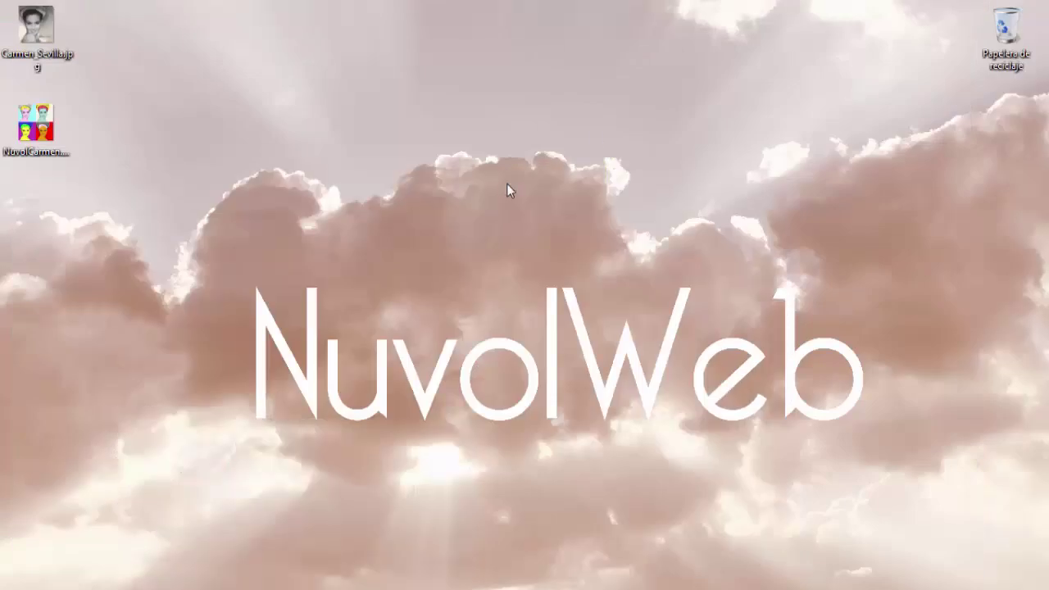
{"action": "double_click", "coordinate": [23, 135]}
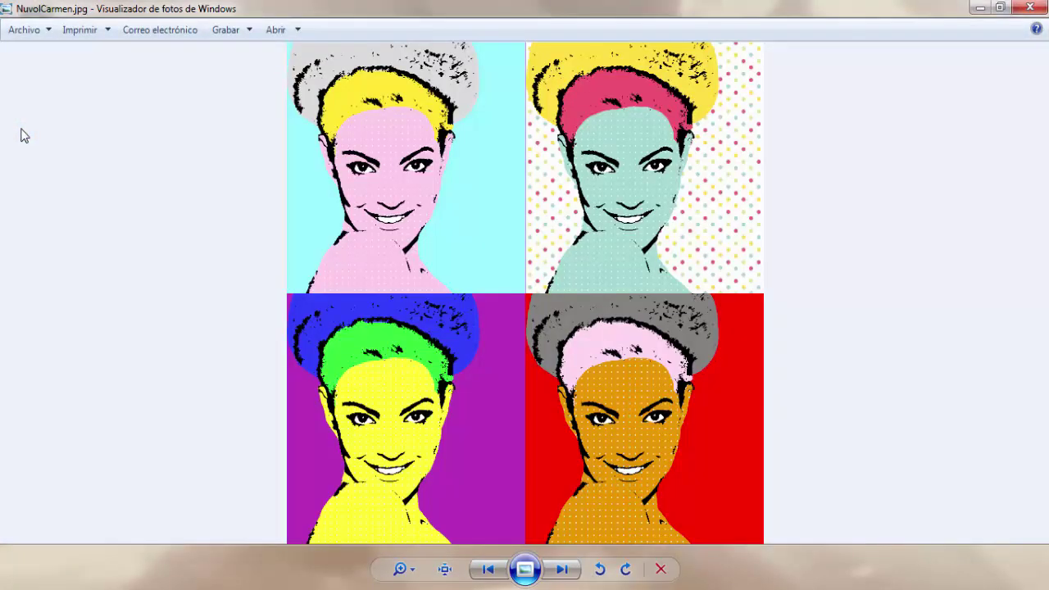
{"action": "left_click", "coordinate": [1002, 6]}
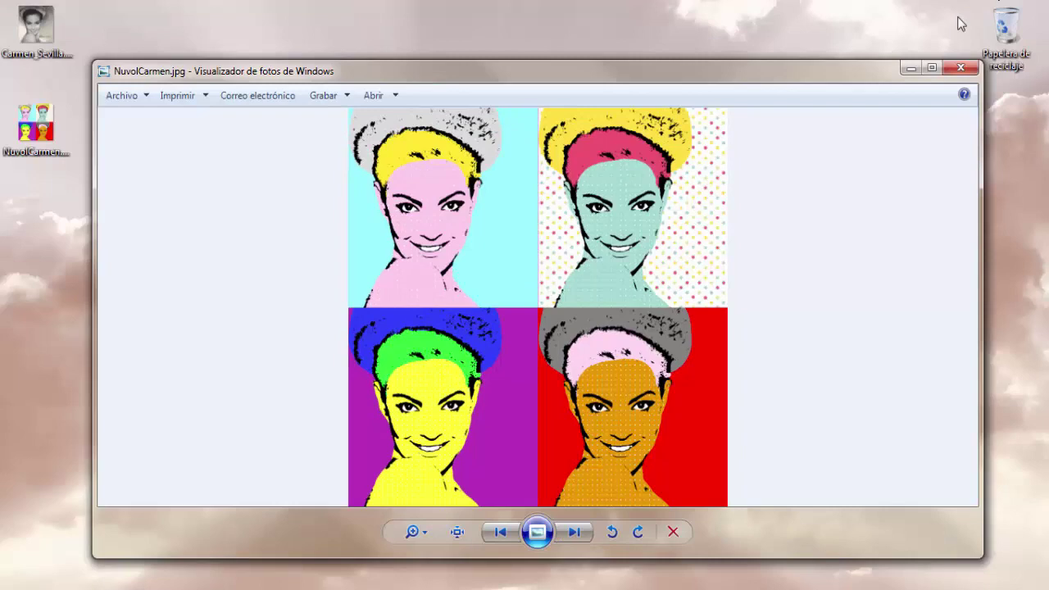
{"action": "double_click", "coordinate": [40, 49]}
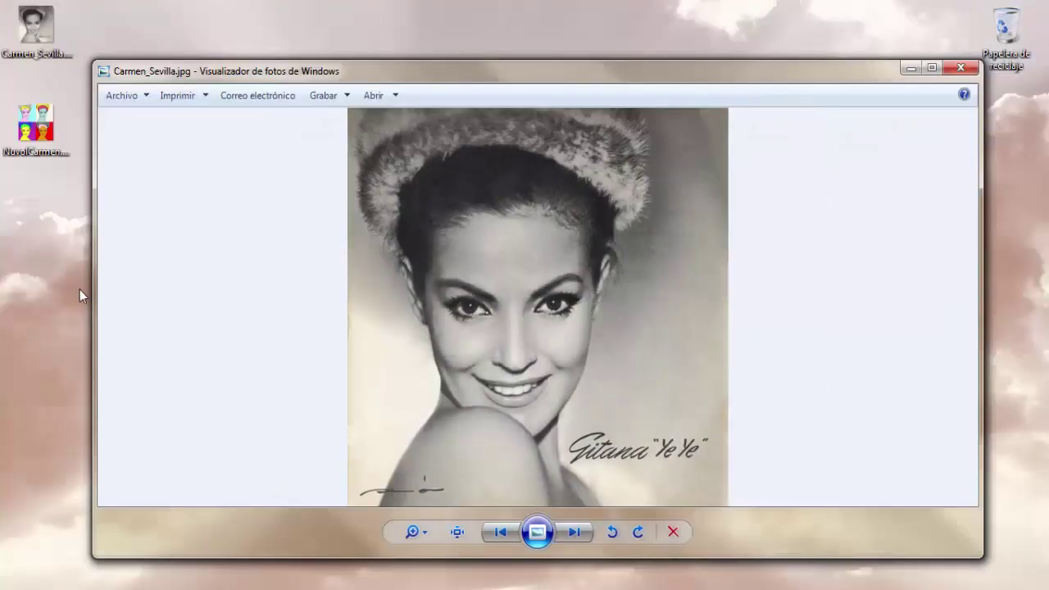
- Resize the two viewer windows, with the original top-left and the grid upper-right
{"action": "left_click_drag", "start_coordinate": [93, 288], "coordinate": [579, 283]}
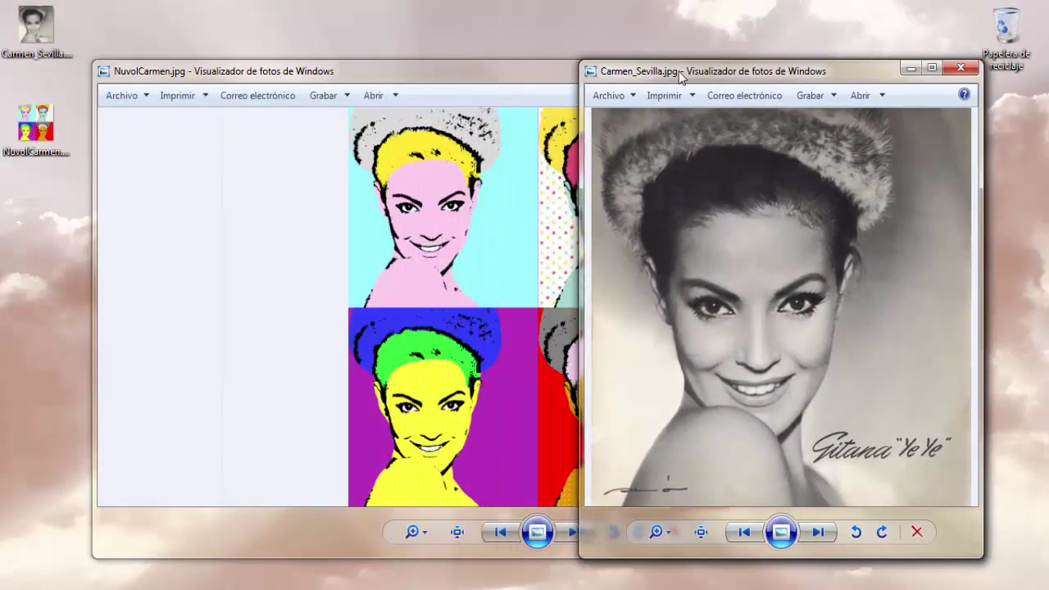
{"action": "left_click_drag", "start_coordinate": [683, 76], "coordinate": [111, 54]}
{"action": "left_click", "coordinate": [453, 115]}
{"action": "left_click_drag", "start_coordinate": [93, 295], "coordinate": [541, 290]}
{"action": "left_click_drag", "start_coordinate": [743, 76], "coordinate": [799, 26]}
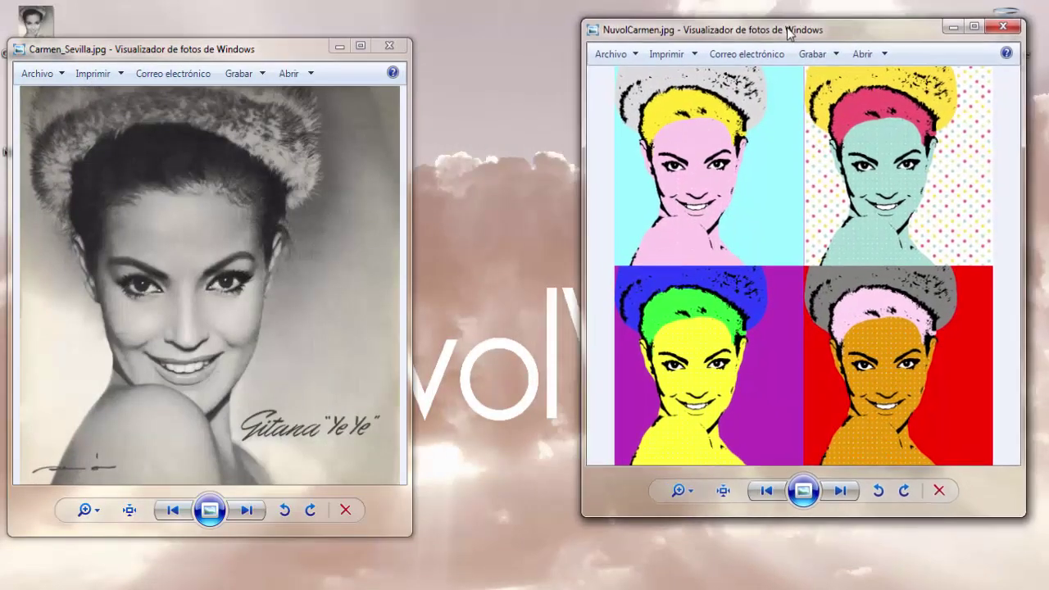
{"action": "left_click_drag", "start_coordinate": [202, 60], "coordinate": [197, 18]}
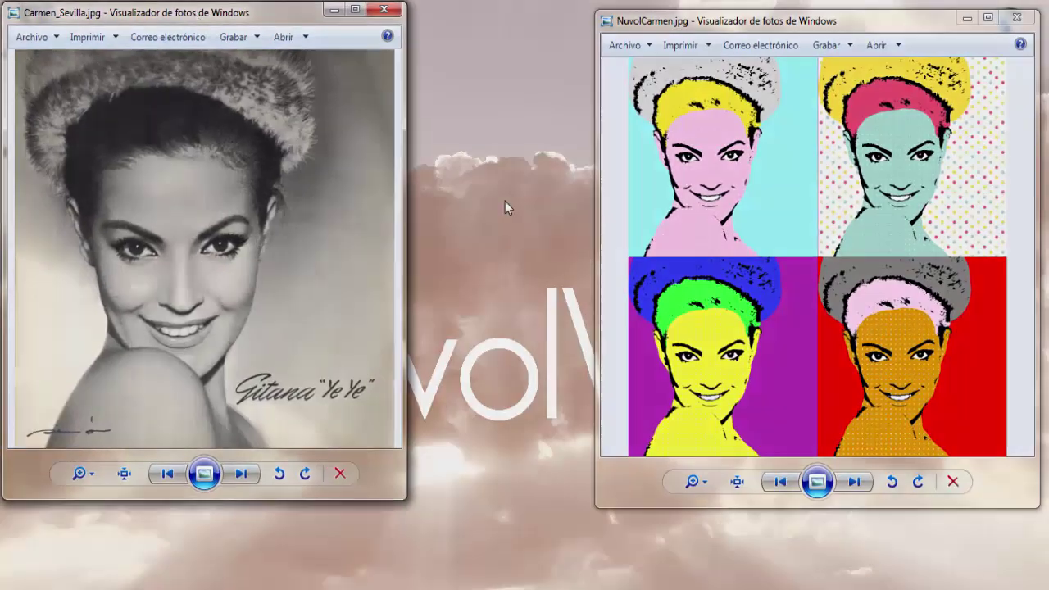